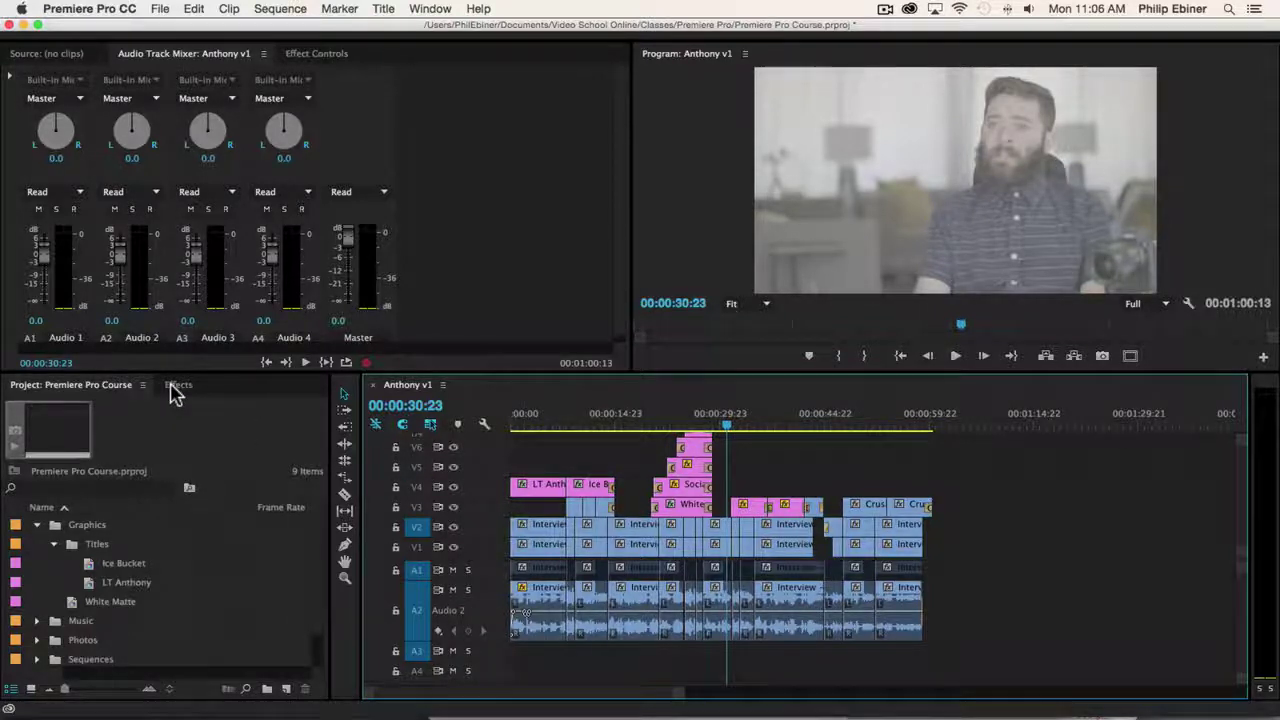
# Step: Filter the Effects panel by 'fill' and pick the Fill Left with Right audio effect
pyautogui.click(177, 385)
pyautogui.click(114, 408)
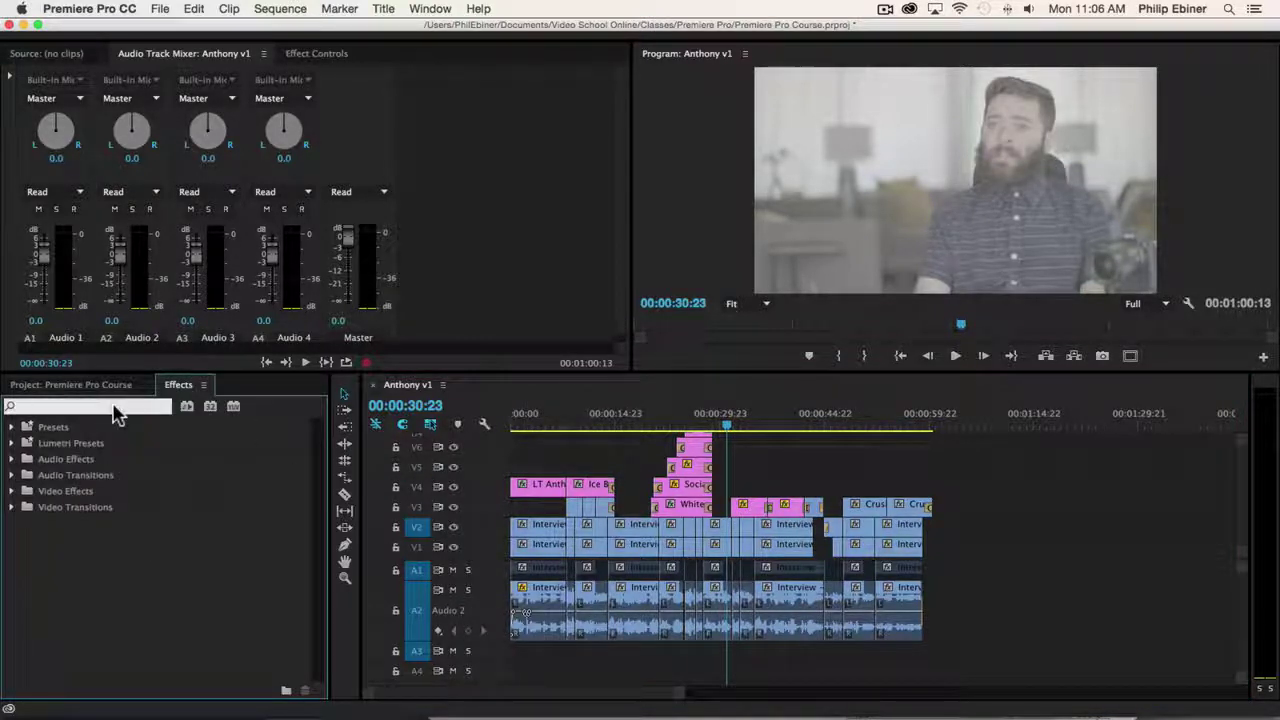
pyautogui.write('fill')
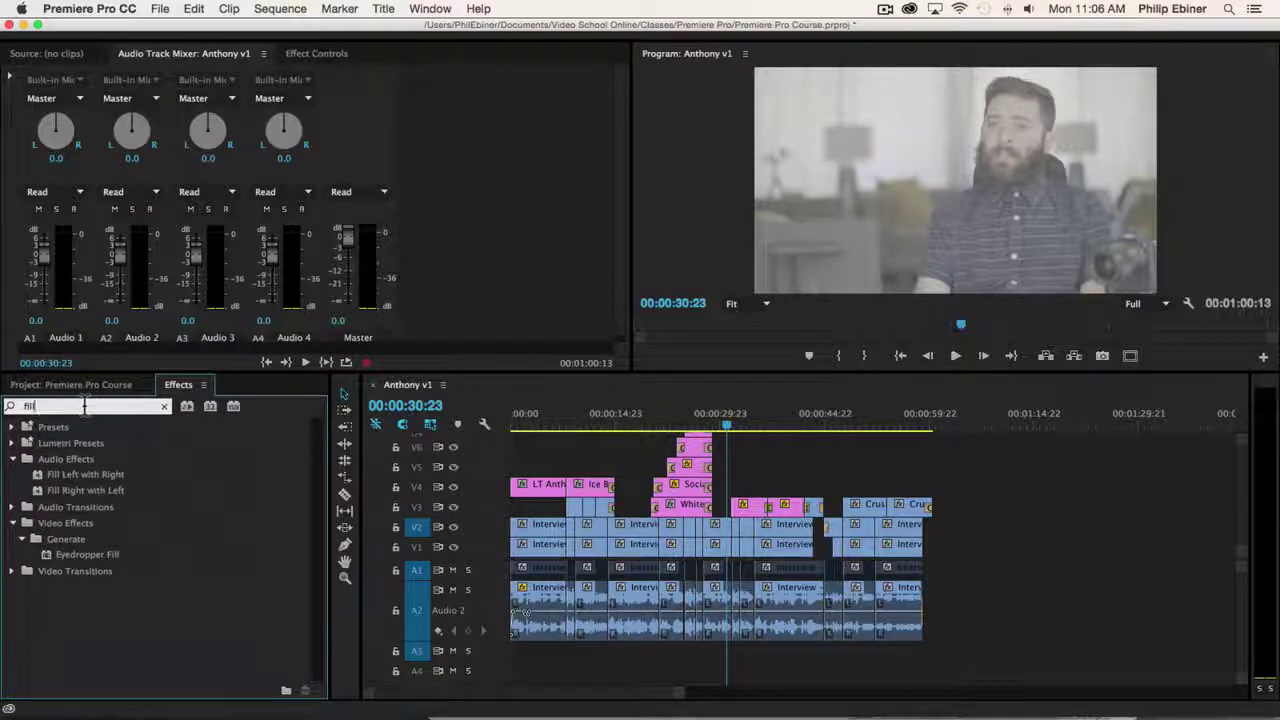
pyautogui.click(85, 476)
# Step: Drop Fill Left with Right onto the first Interview clip's audio at the sequence start
pyautogui.click(515, 413)
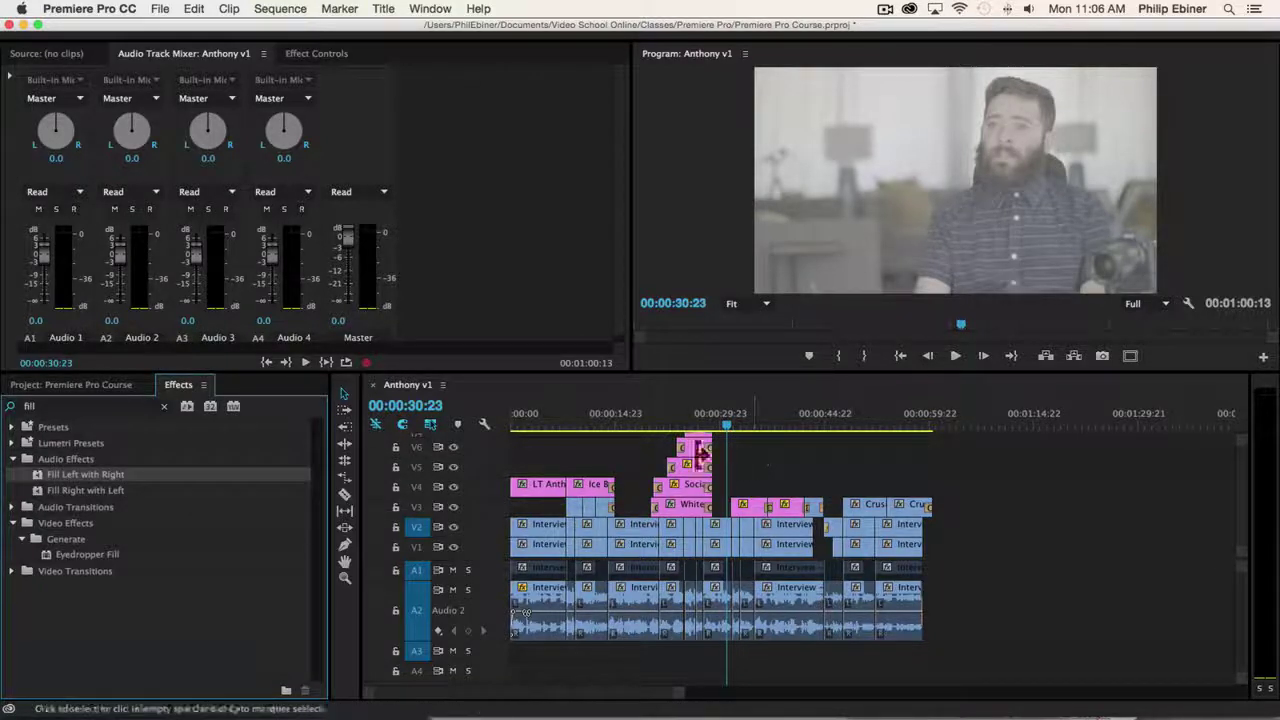
pyautogui.press('space')
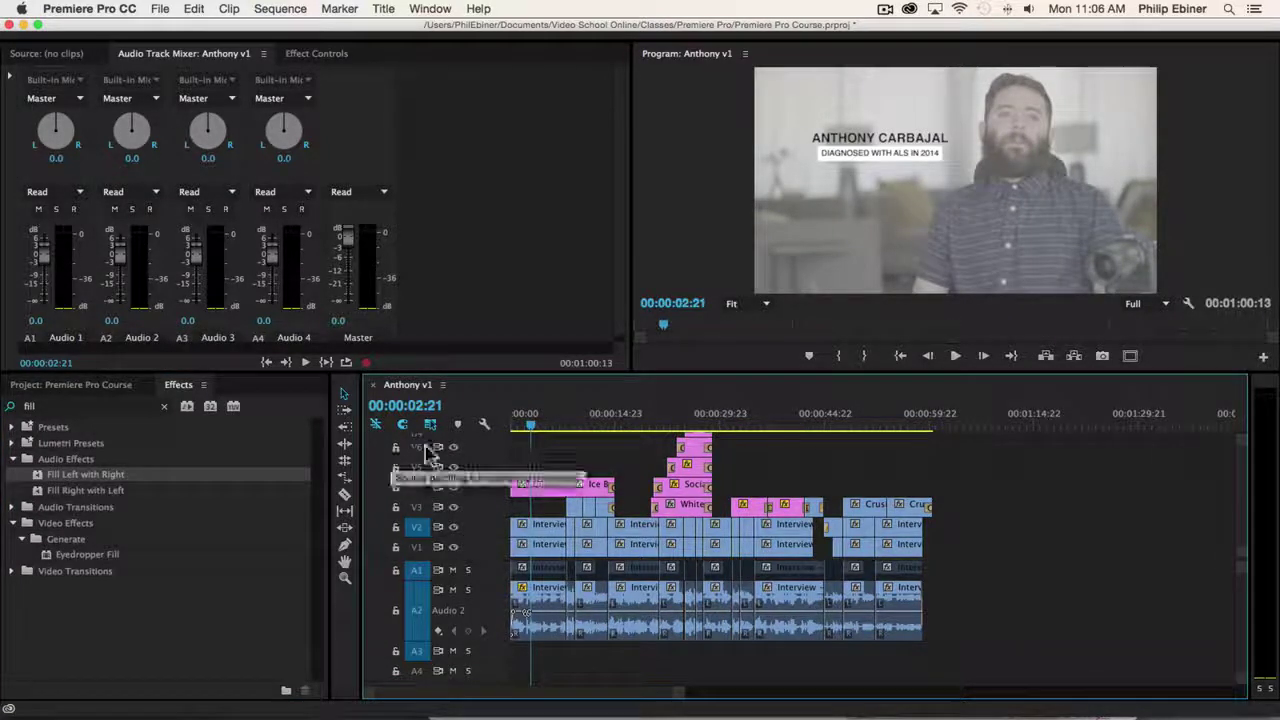
pyautogui.press('=')
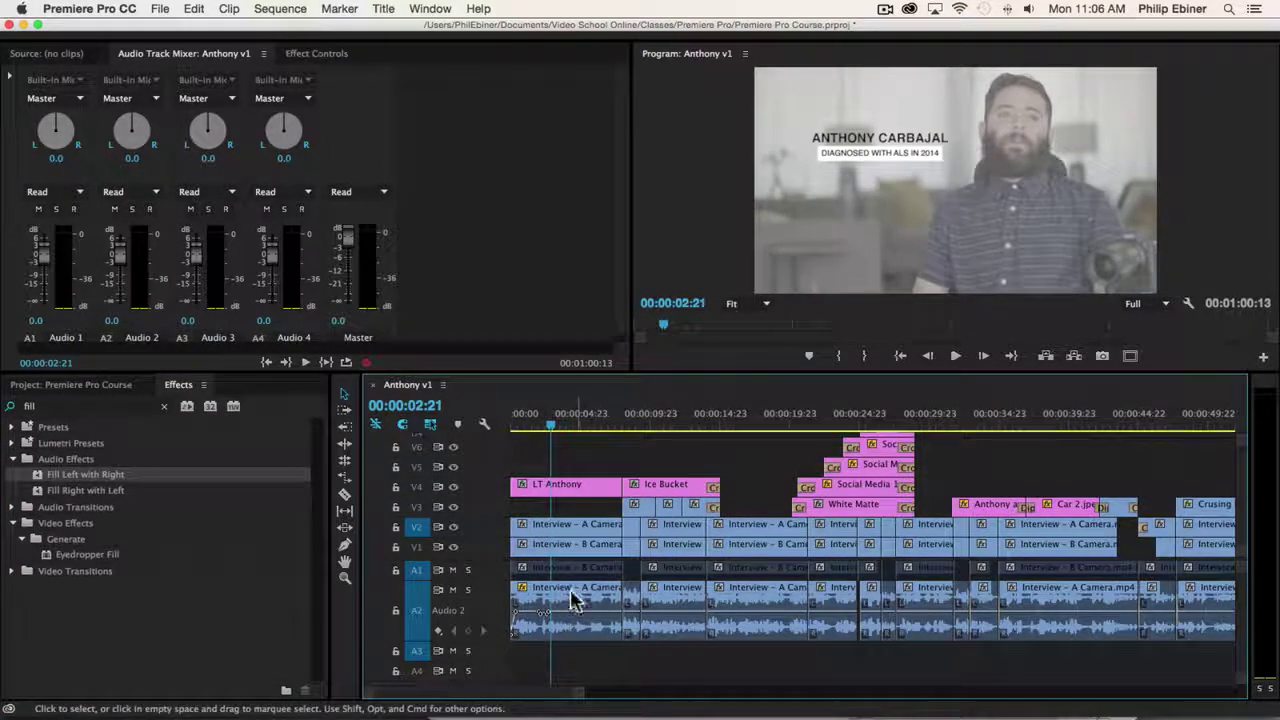
pyautogui.click(585, 598)
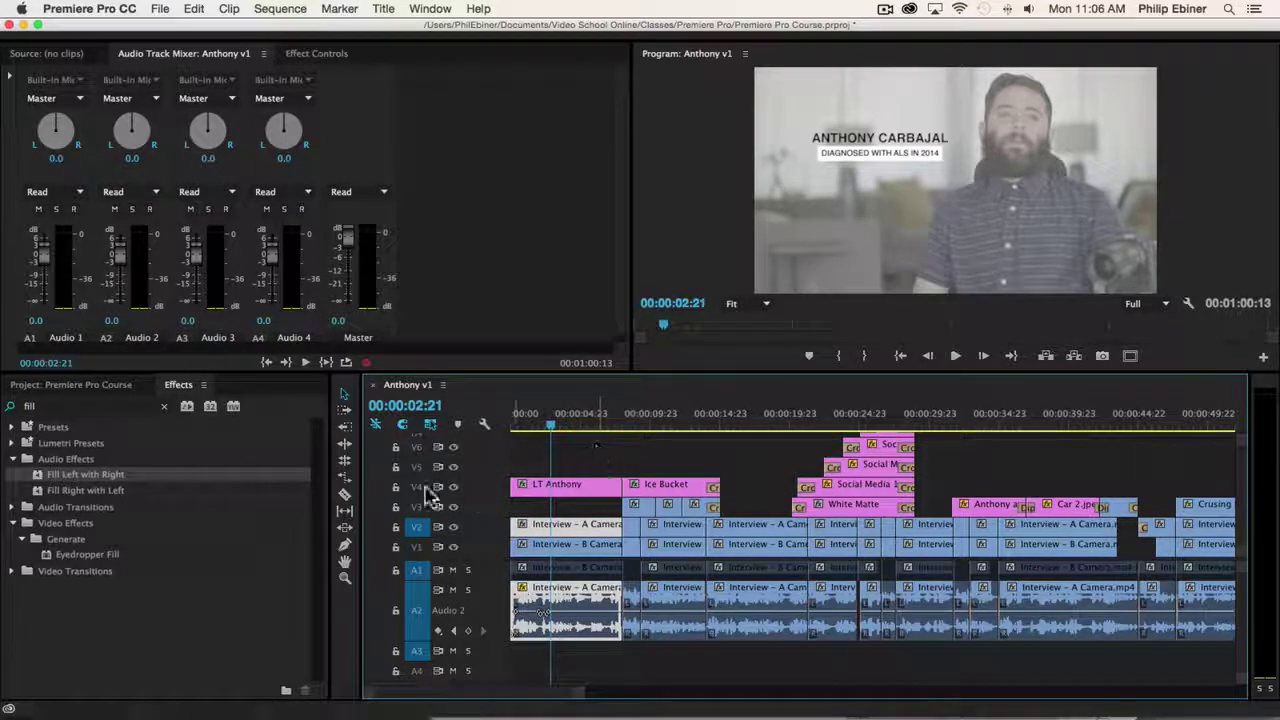
pyautogui.moveTo(52, 476); pyautogui.dragTo(600, 598)
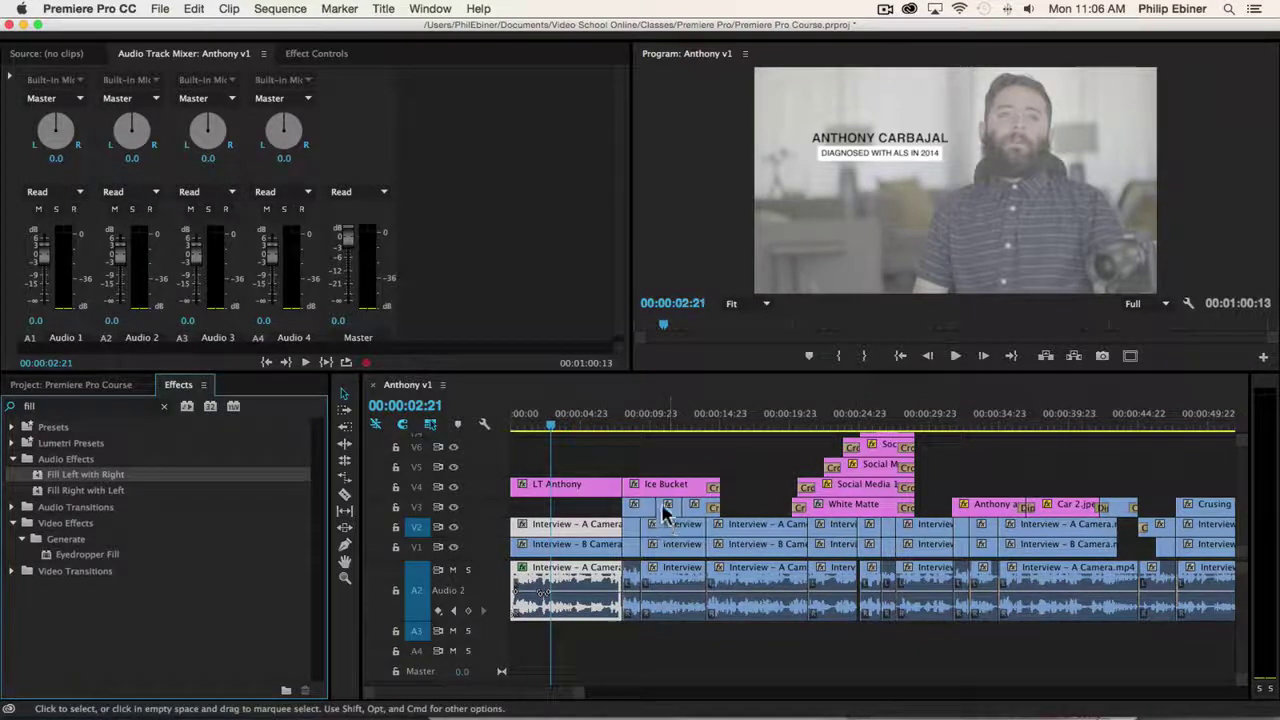
pyautogui.click(610, 571)
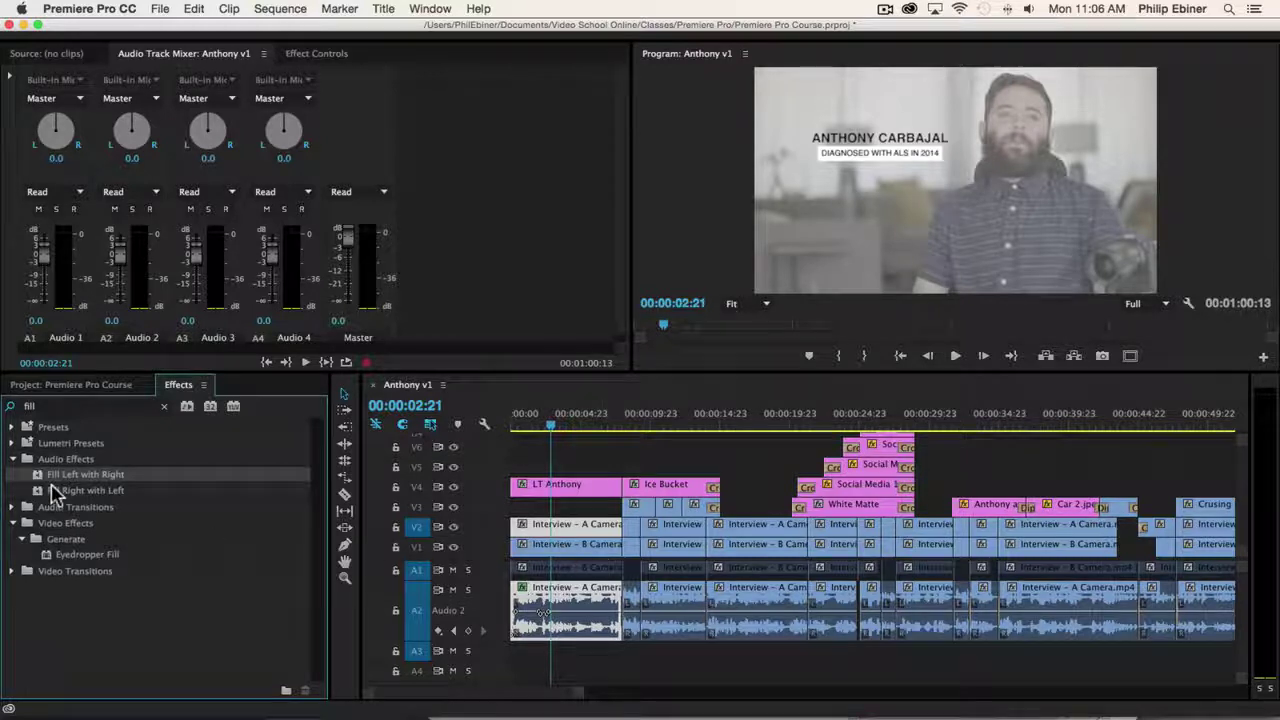
pyautogui.click(55, 490)
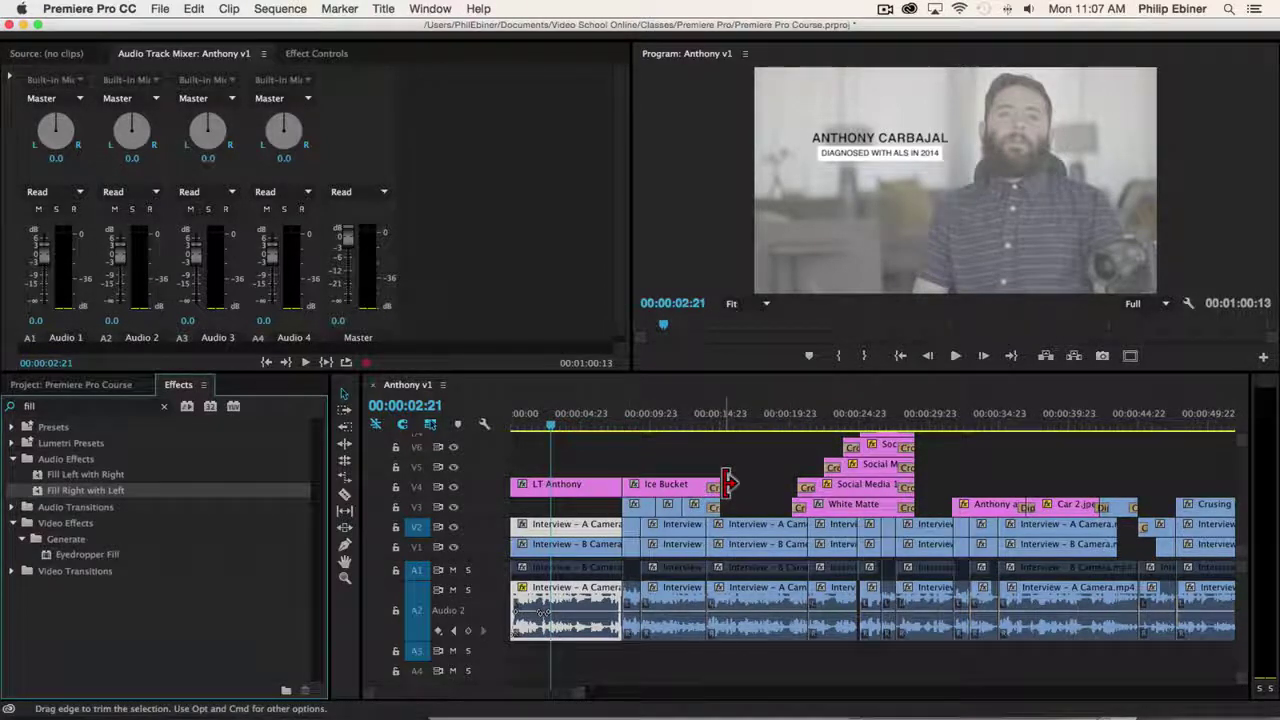
pyautogui.click(757, 450)
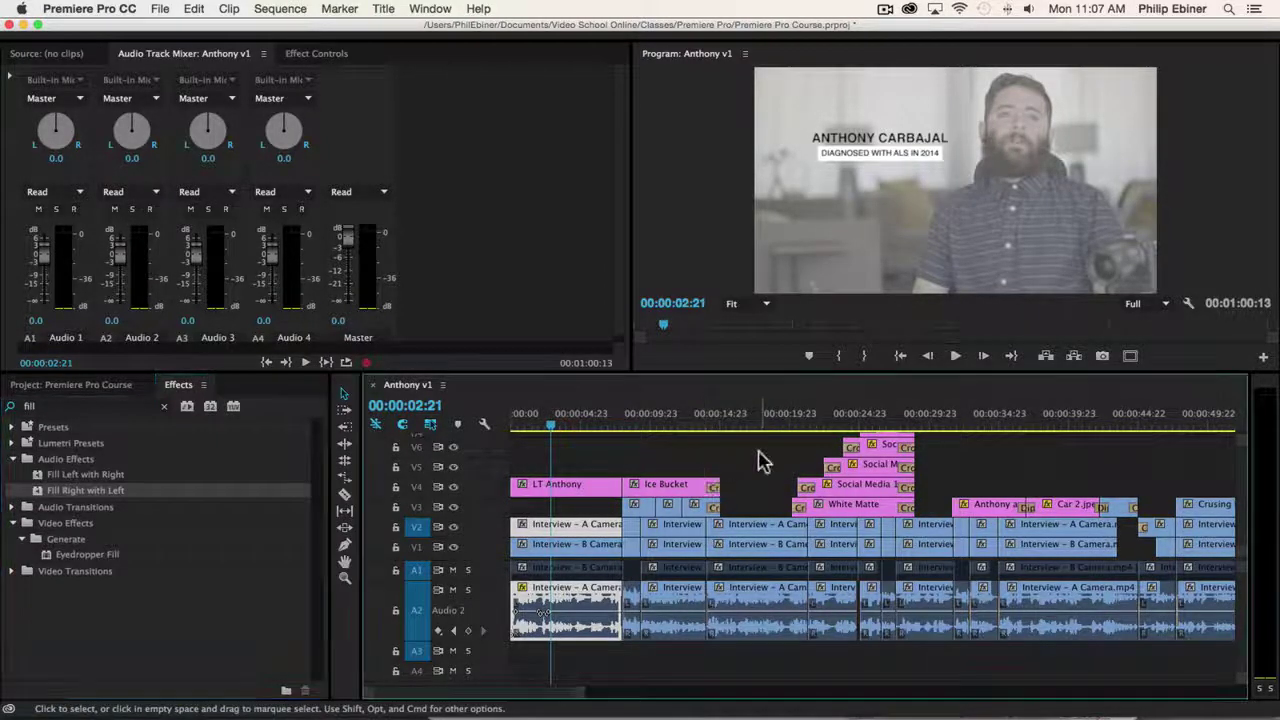
# Step: Keyframe the first Interview clip's Panner Balance at -100.0 in Effect Controls
pyautogui.click(577, 578)
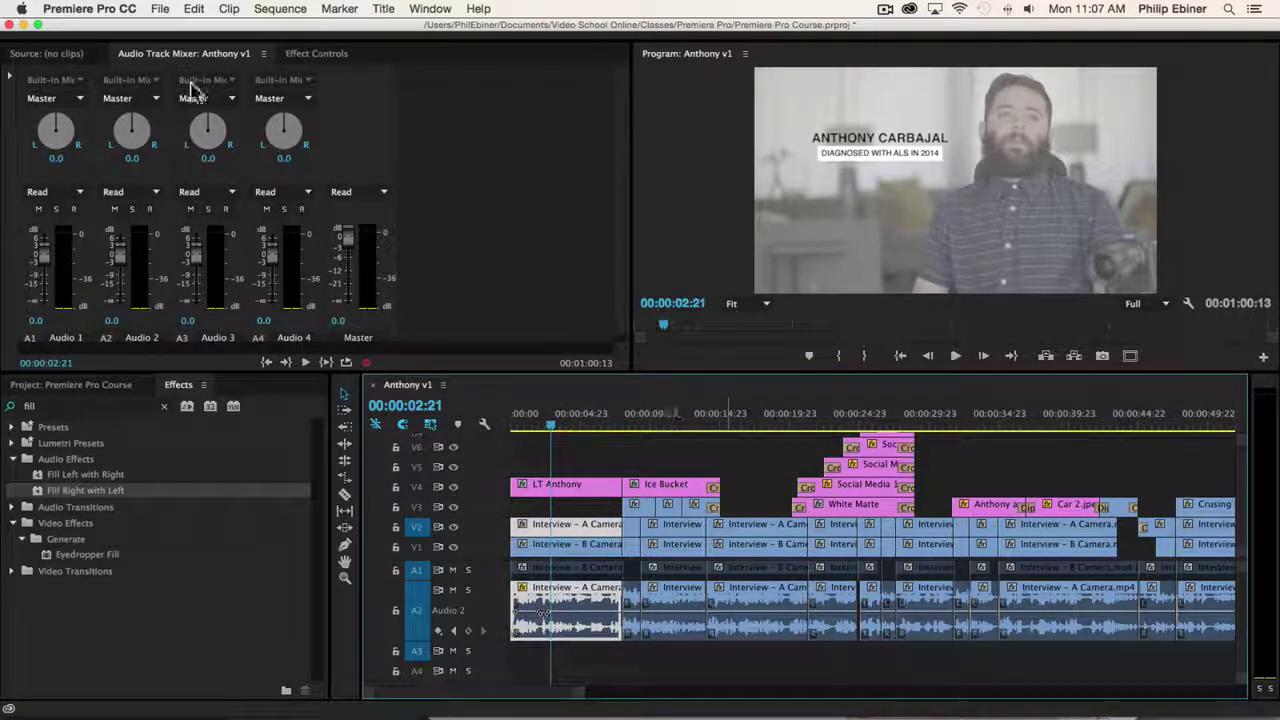
pyautogui.click(312, 55)
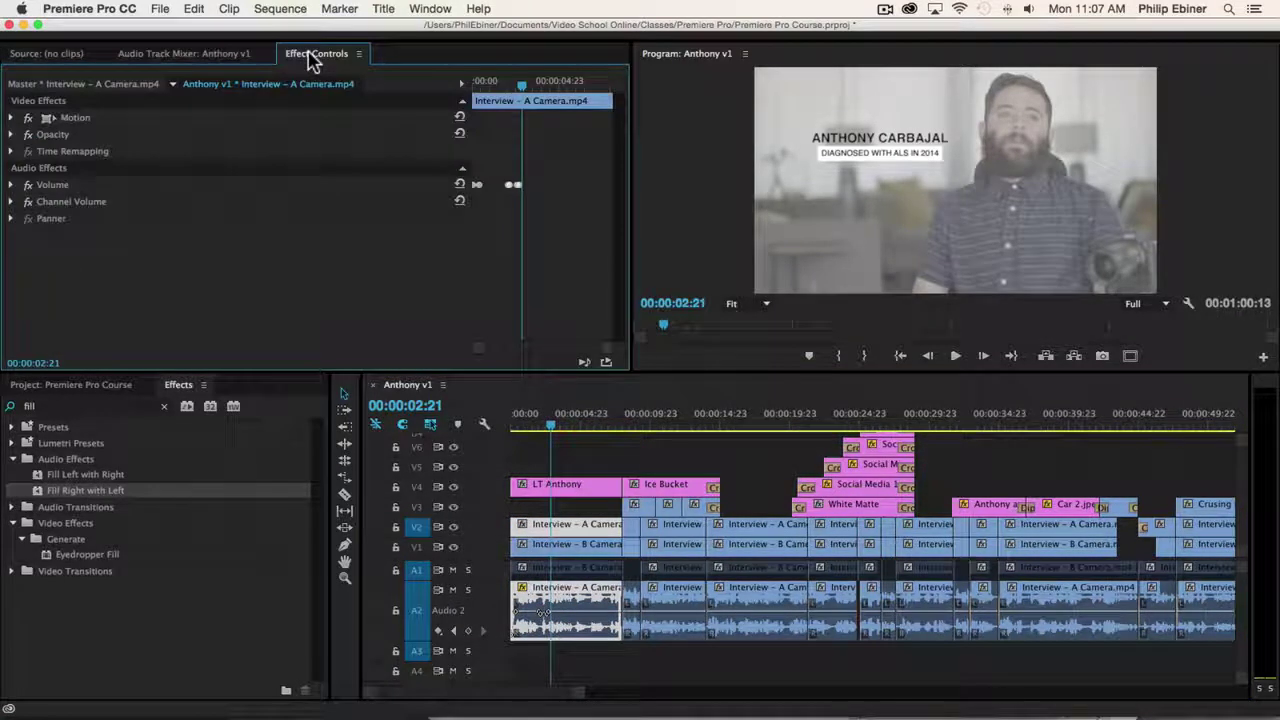
pyautogui.click(11, 219)
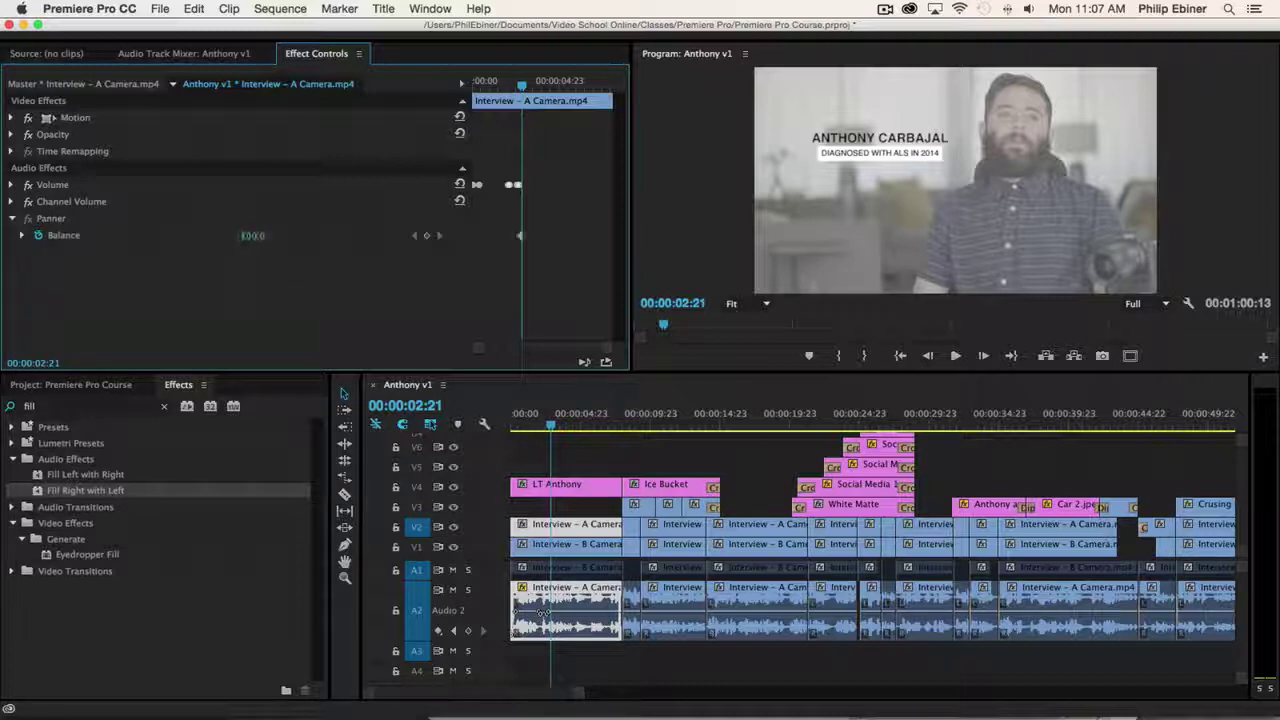
pyautogui.moveTo(237, 235); pyautogui.dragTo(251, 240)
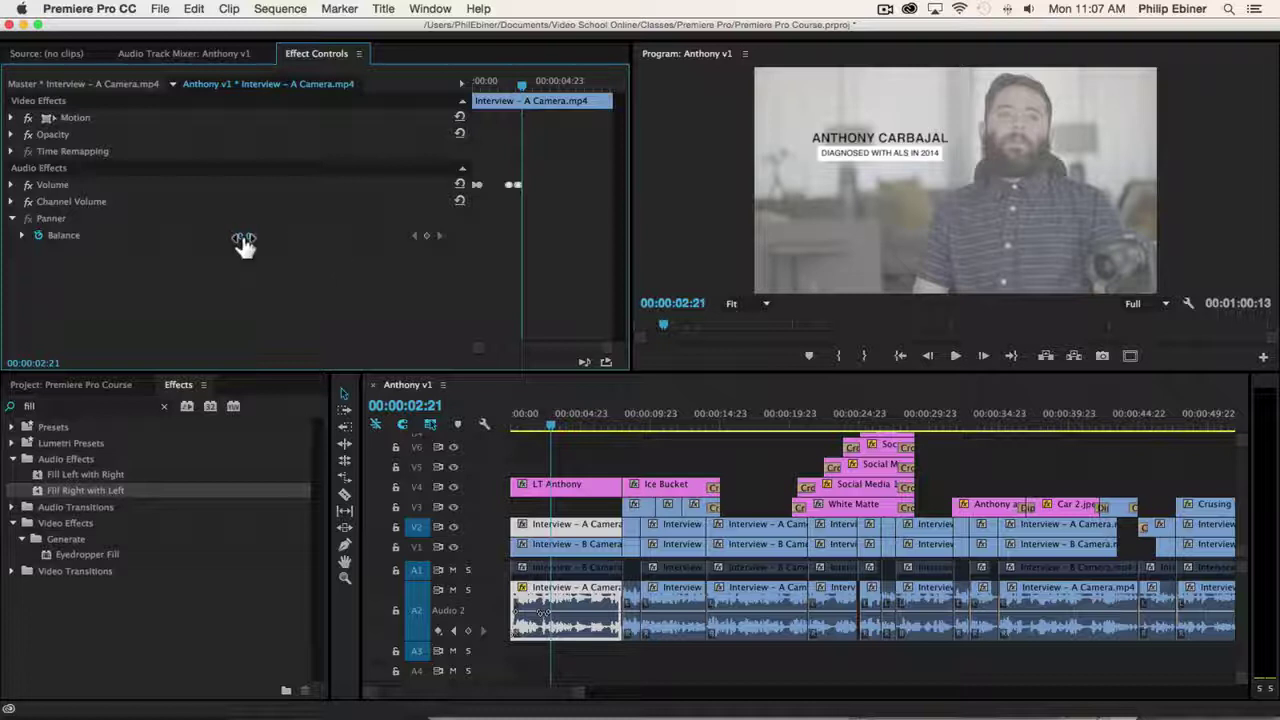
pyautogui.moveTo(243, 242); pyautogui.dragTo(266, 236)
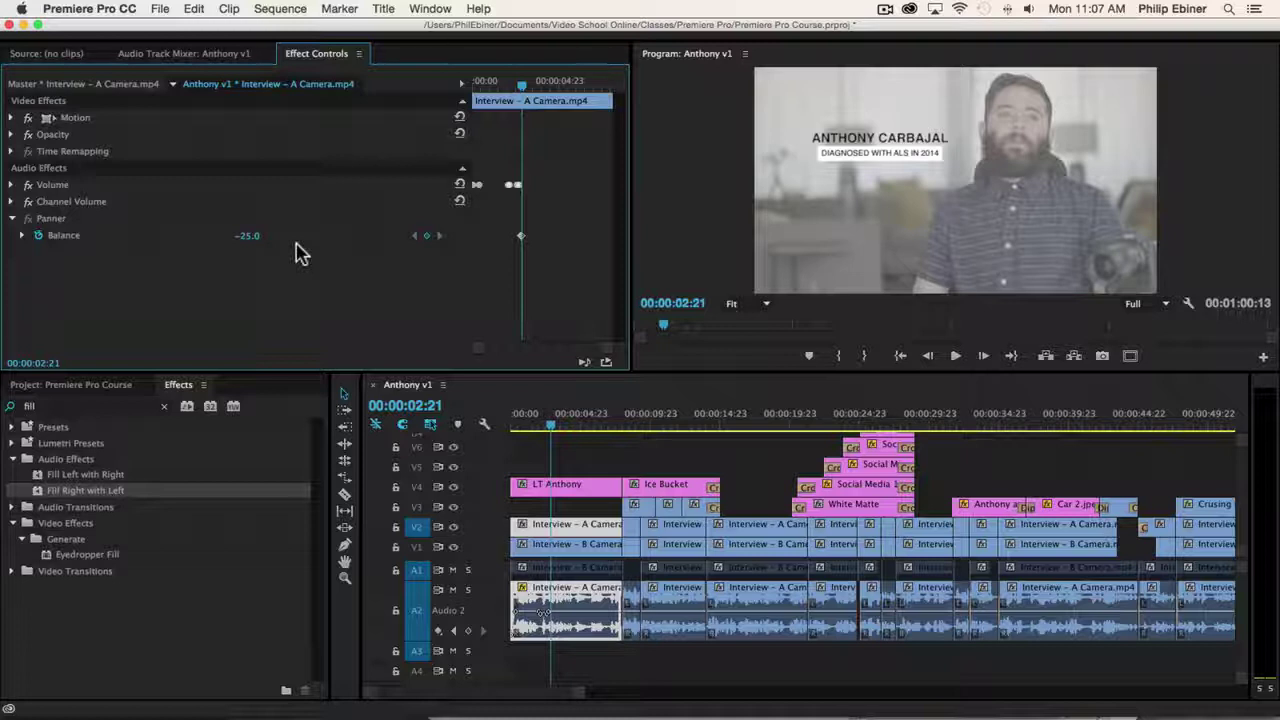
pyautogui.moveTo(250, 237); pyautogui.dragTo(236, 238)
pyautogui.click(251, 236)
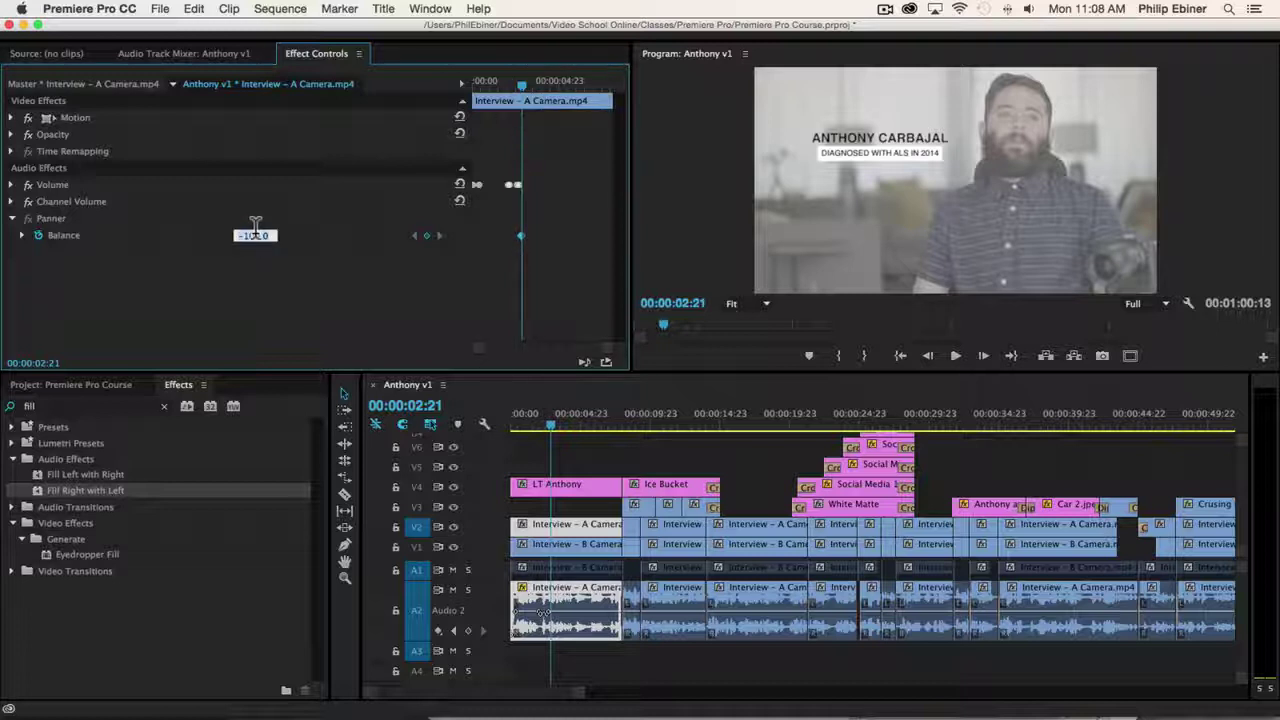
# Step: Set the Panner Balance to -25.0, widen the keyframe area and scrub to preview the pan
pyautogui.write('0')
pyautogui.write('25')
pyautogui.click(493, 81)
pyautogui.press('space')
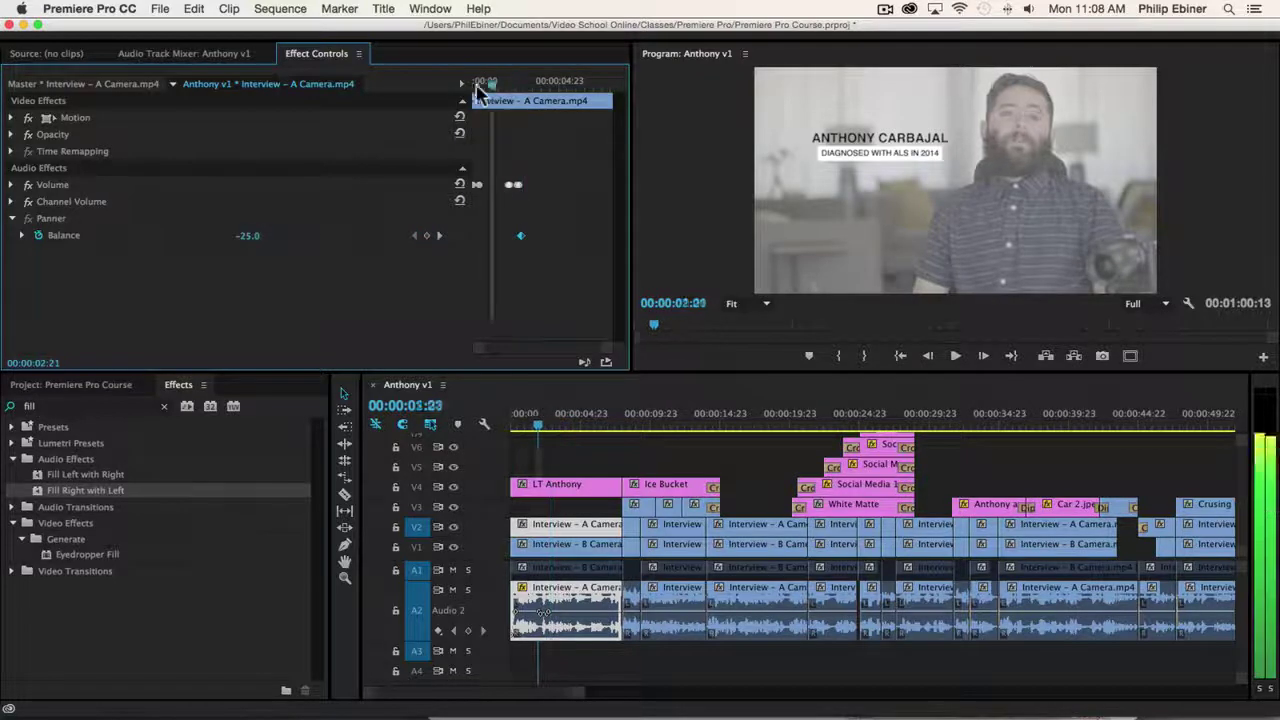
pyautogui.moveTo(508, 100)
pyautogui.mouseDown()
pyautogui.moveTo(534, 103)
pyautogui.moveTo(486, 92)
pyautogui.moveTo(531, 103)
pyautogui.moveTo(518, 104)
pyautogui.mouseUp()
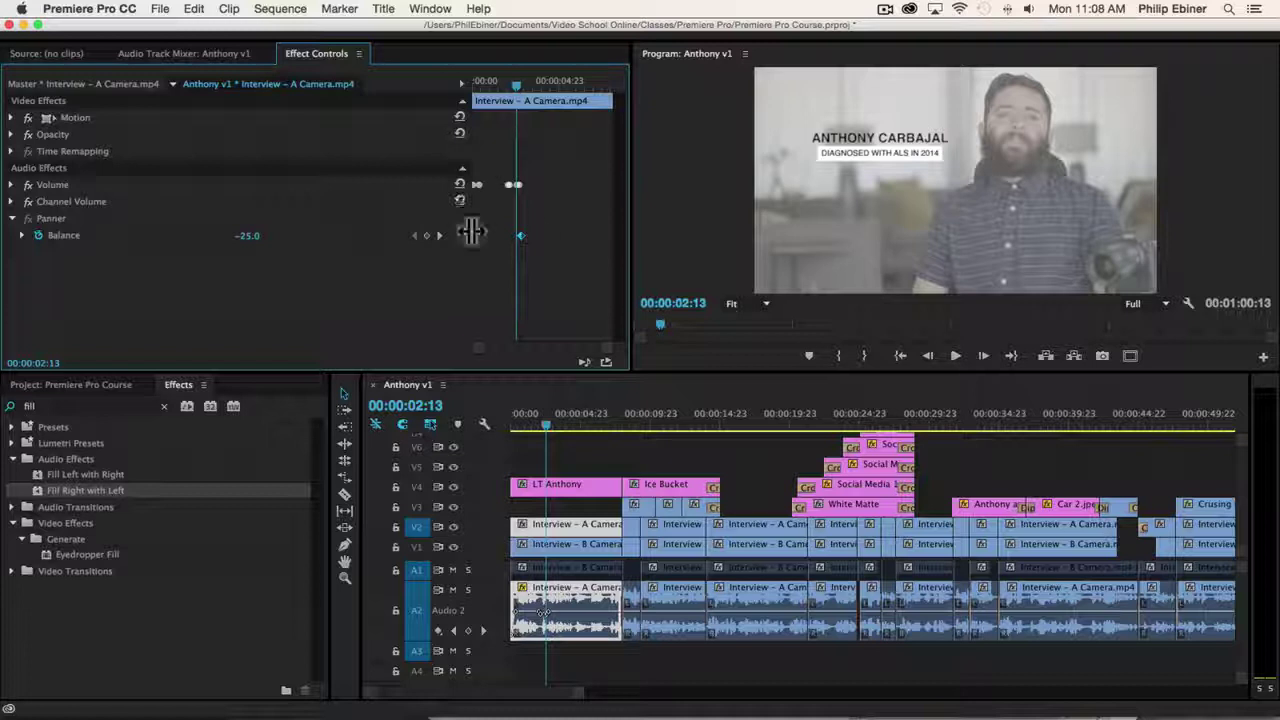
pyautogui.moveTo(468, 232); pyautogui.dragTo(358, 227)
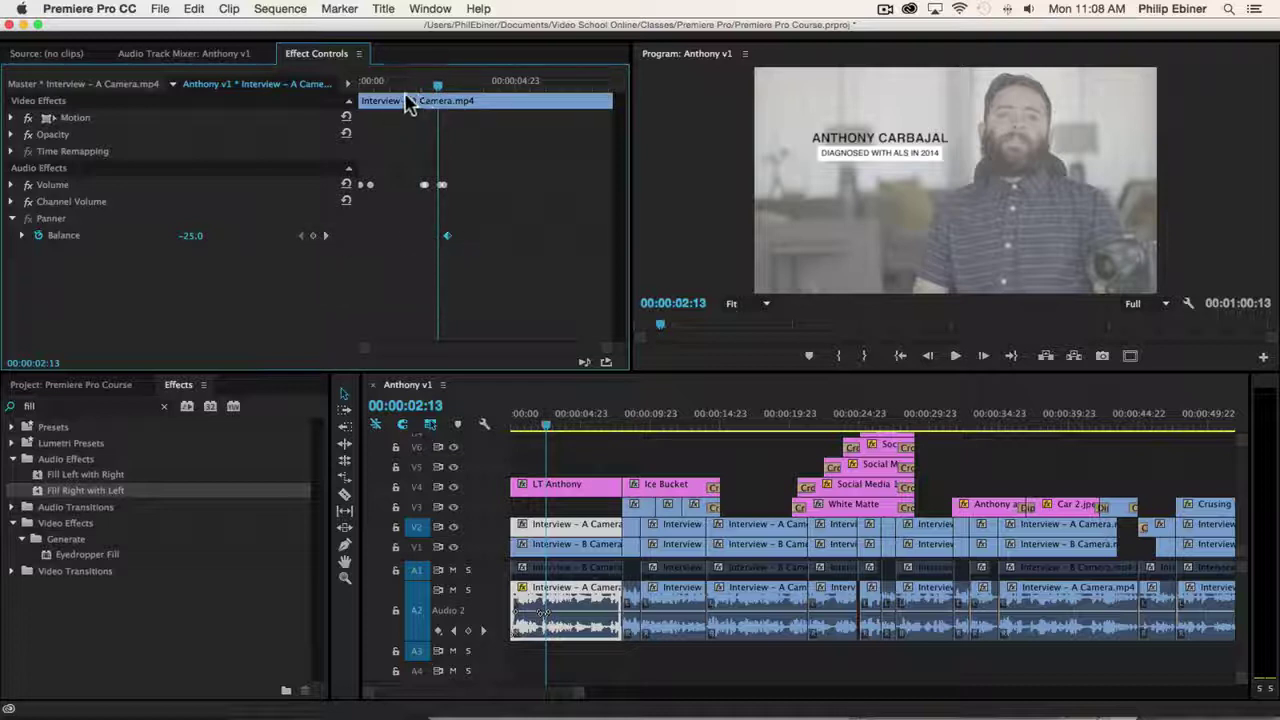
pyautogui.moveTo(414, 103); pyautogui.dragTo(428, 48)
pyautogui.moveTo(437, 95)
pyautogui.mouseDown()
pyautogui.moveTo(368, 95)
pyautogui.moveTo(443, 106)
pyautogui.mouseUp()
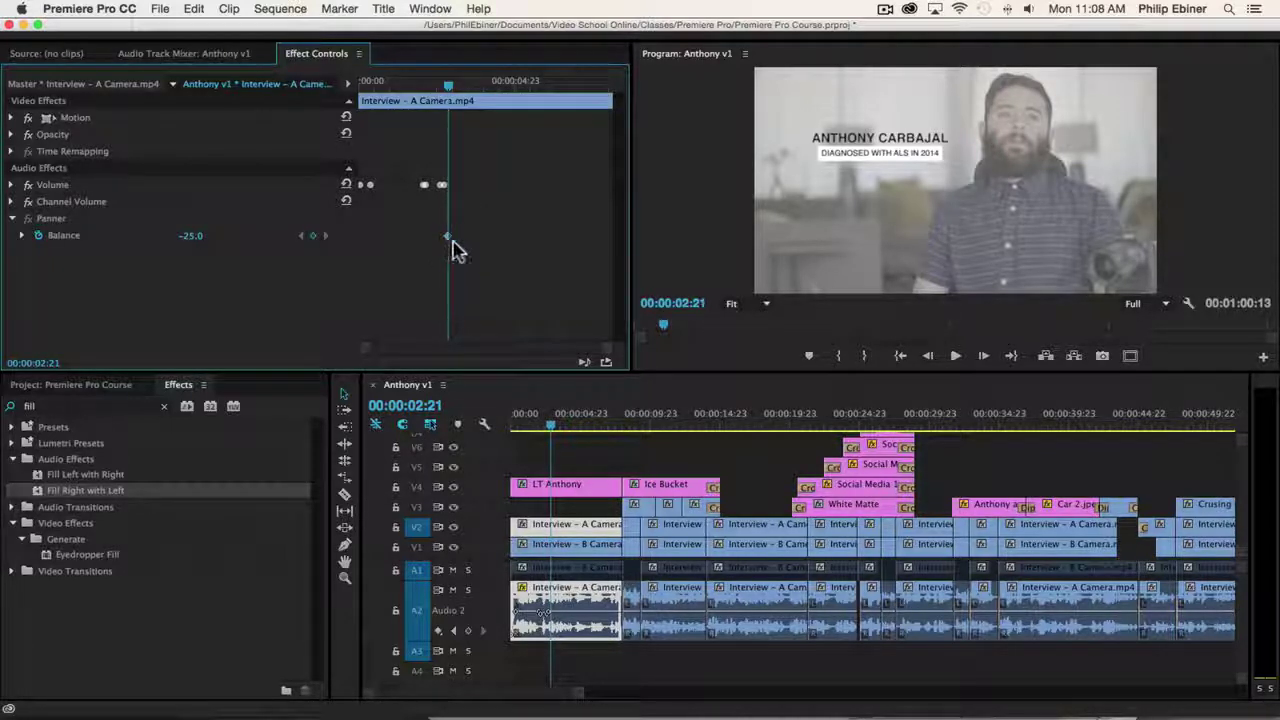
pyautogui.moveTo(449, 86); pyautogui.dragTo(541, 86)
# Step: Key Balance to 25.0 at 00:00:05:21, then play back from 00:00:02:18
pyautogui.click(196, 235)
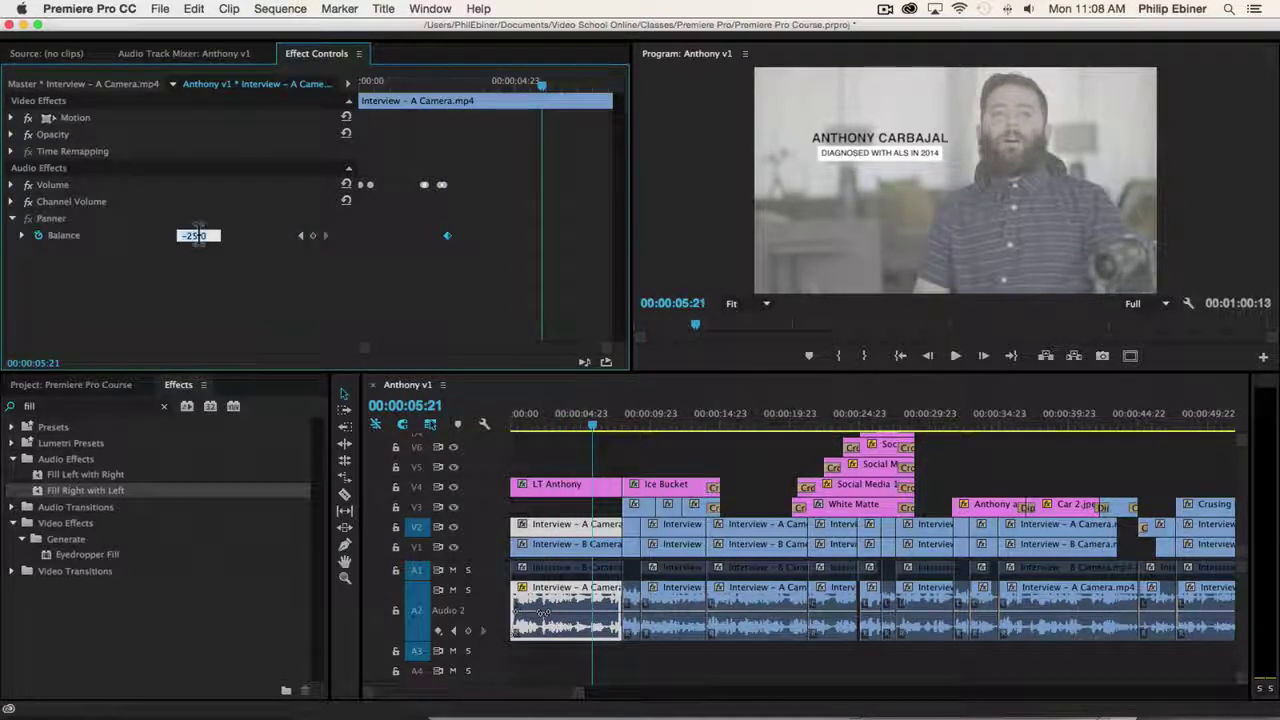
pyautogui.write('25')
pyautogui.press('Return')
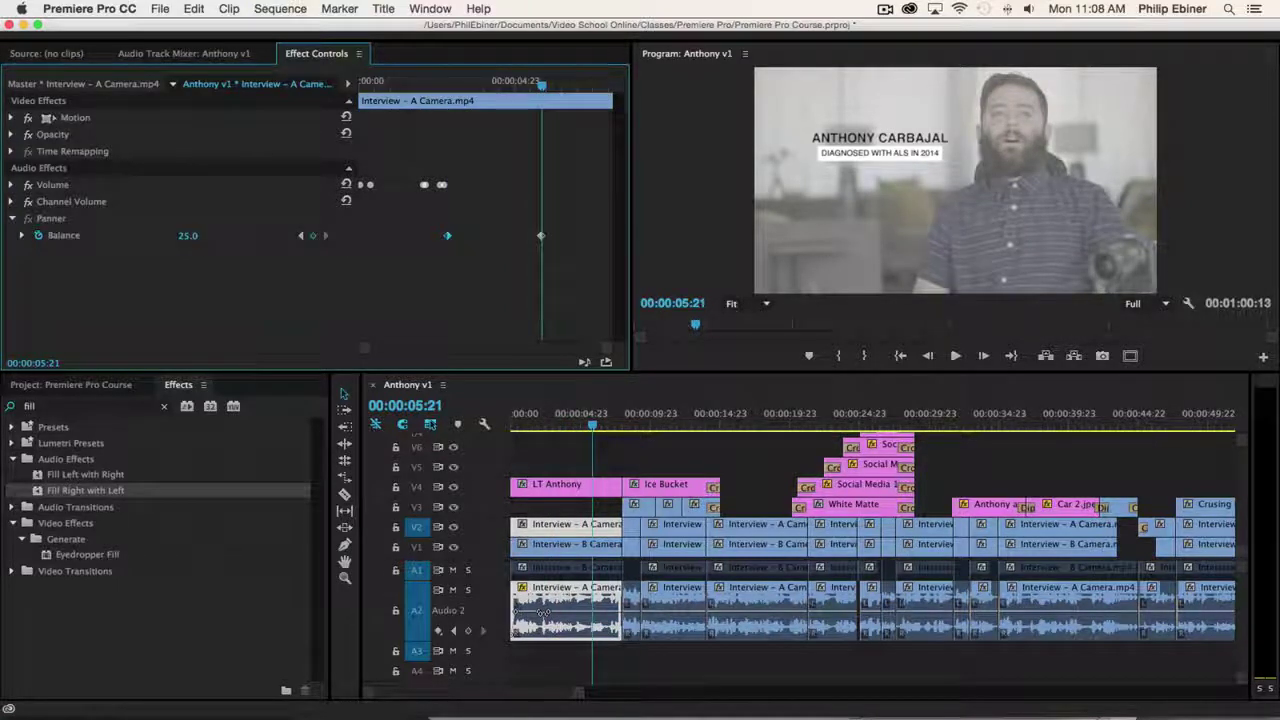
pyautogui.click(445, 86)
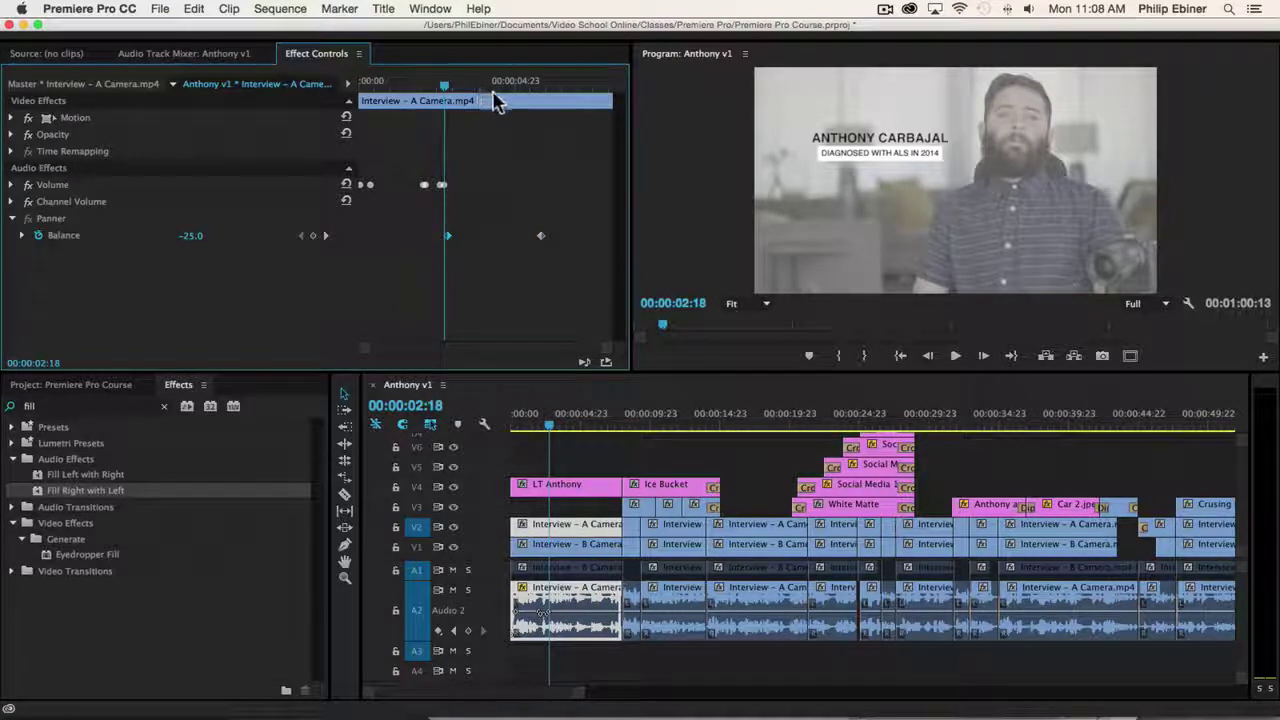
pyautogui.press('space')
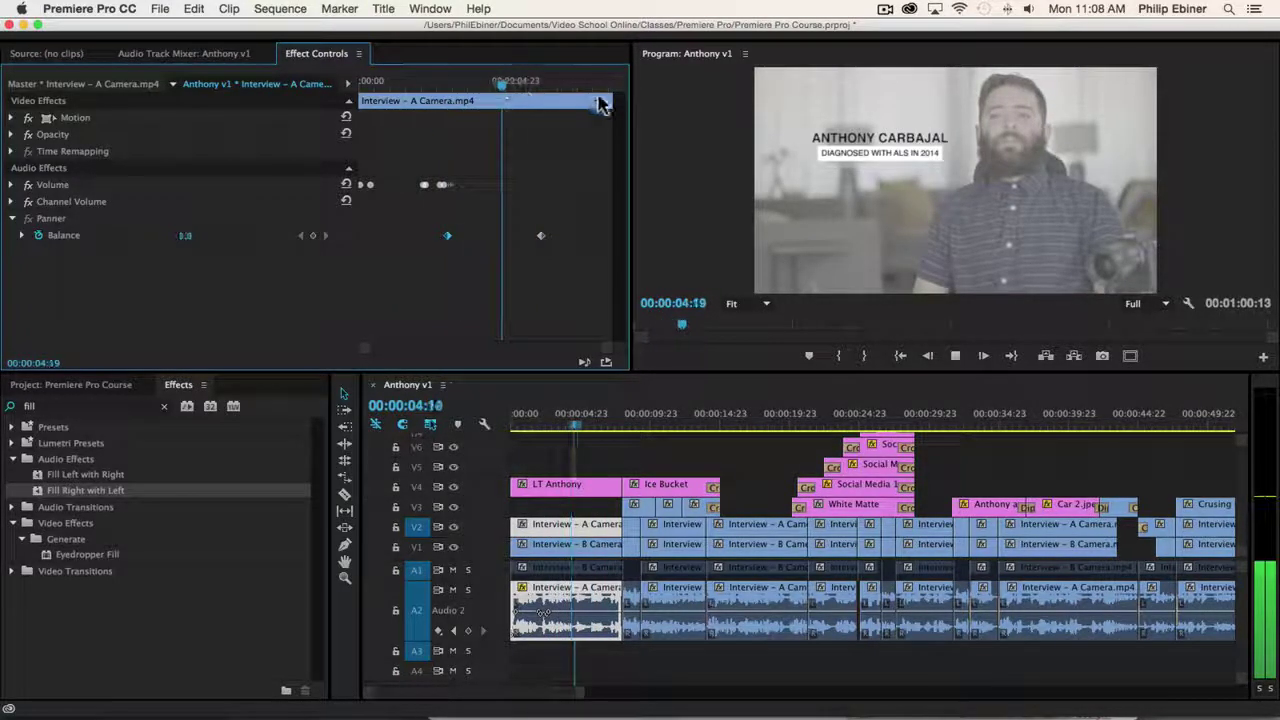
pyautogui.press('space')
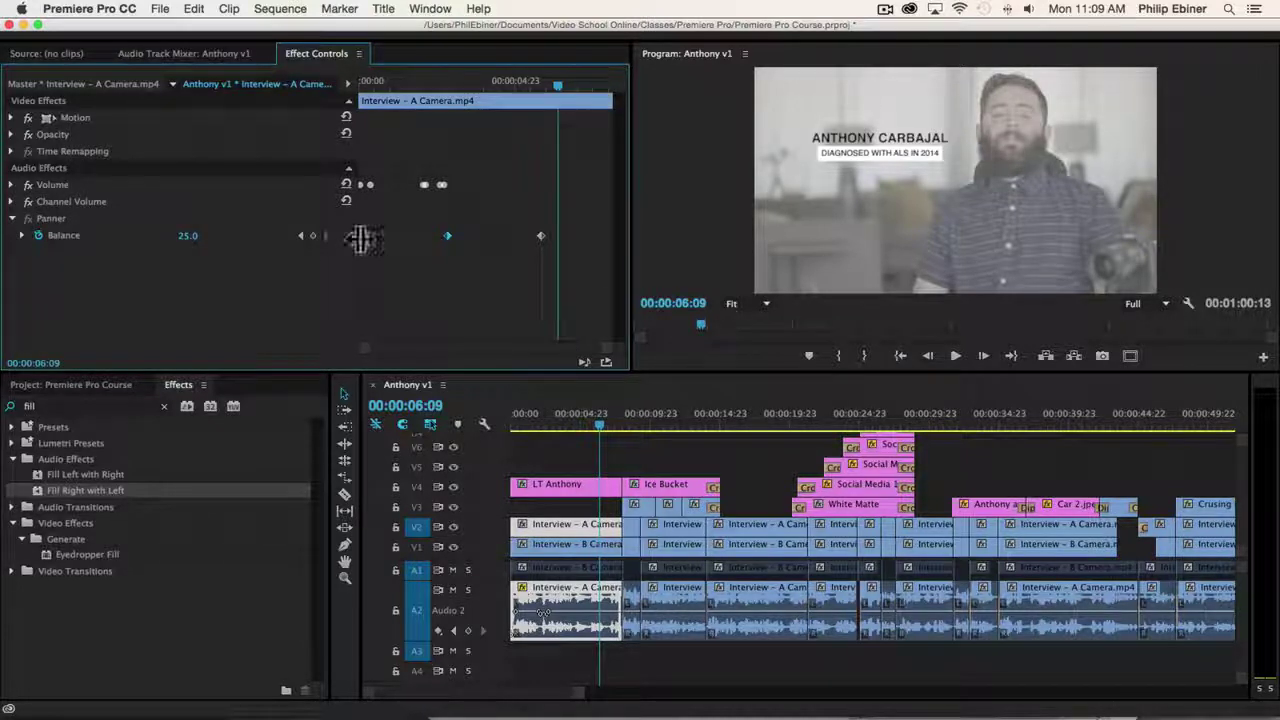
# Step: Delete both Balance keyframes, collapse Panner and expand the Volume settings
pyautogui.moveTo(516, 229); pyautogui.dragTo(523, 260)
pyautogui.press('Delete')
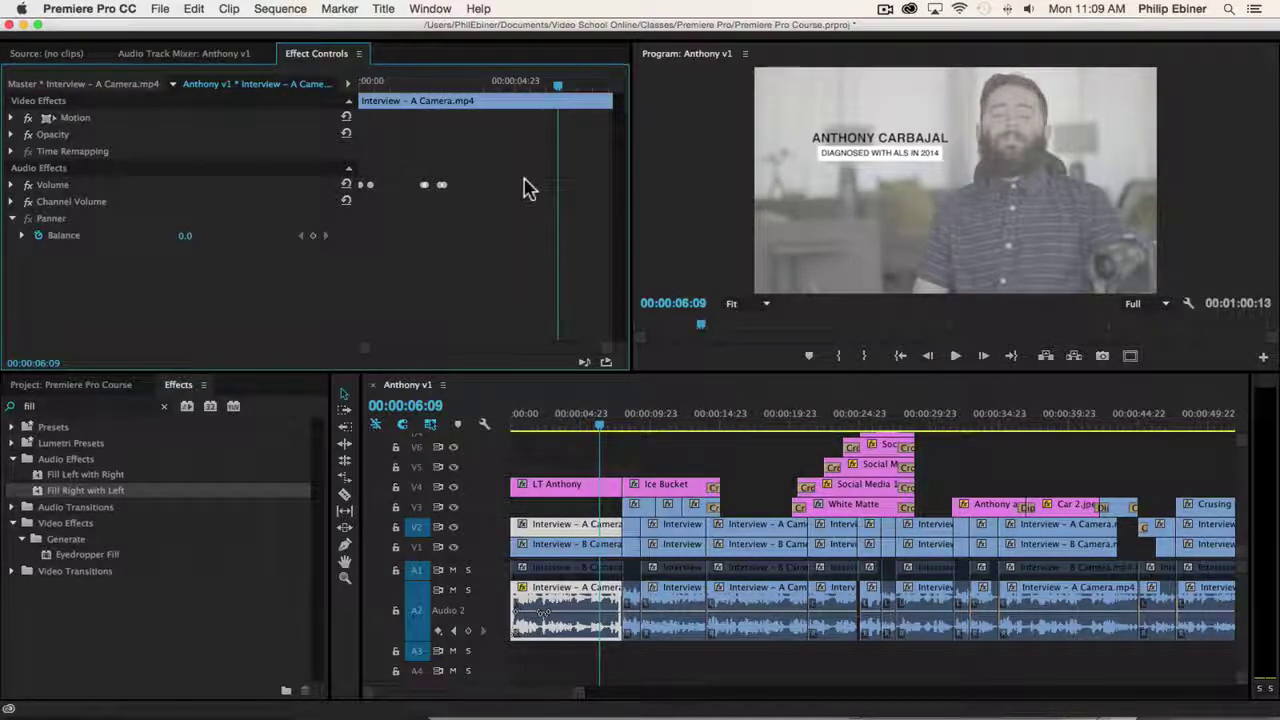
pyautogui.click(11, 216)
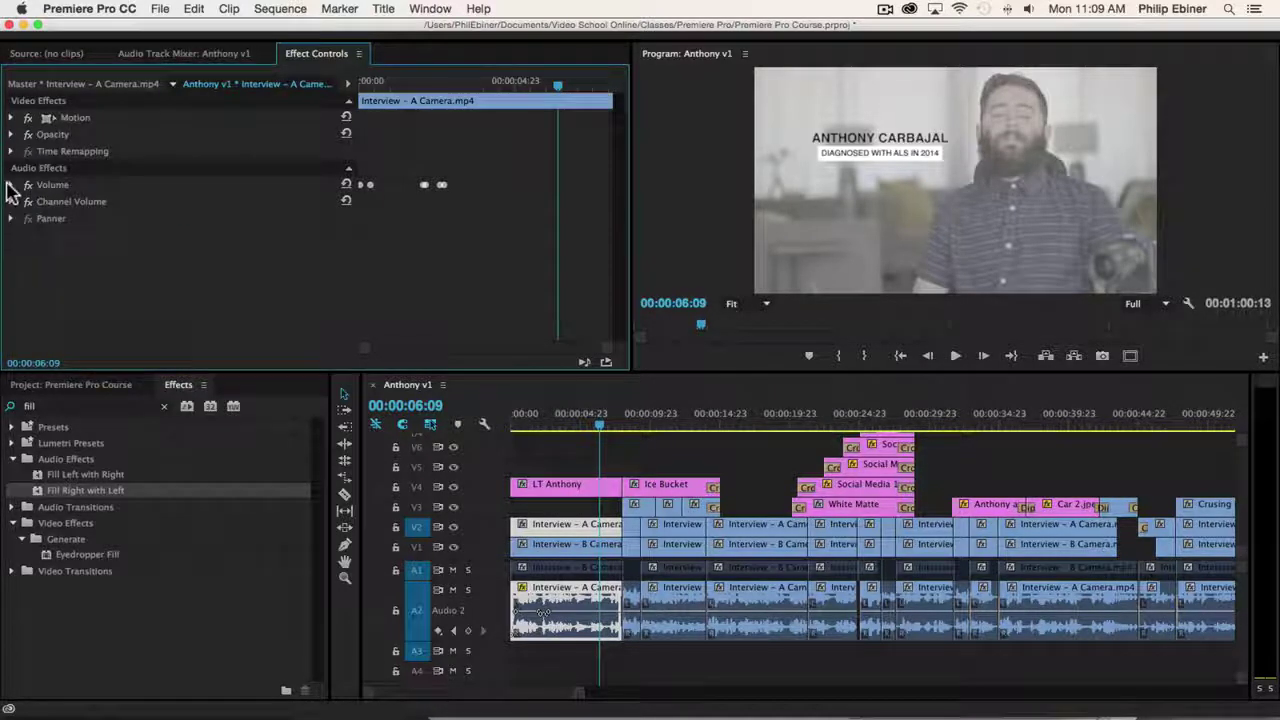
pyautogui.click(12, 186)
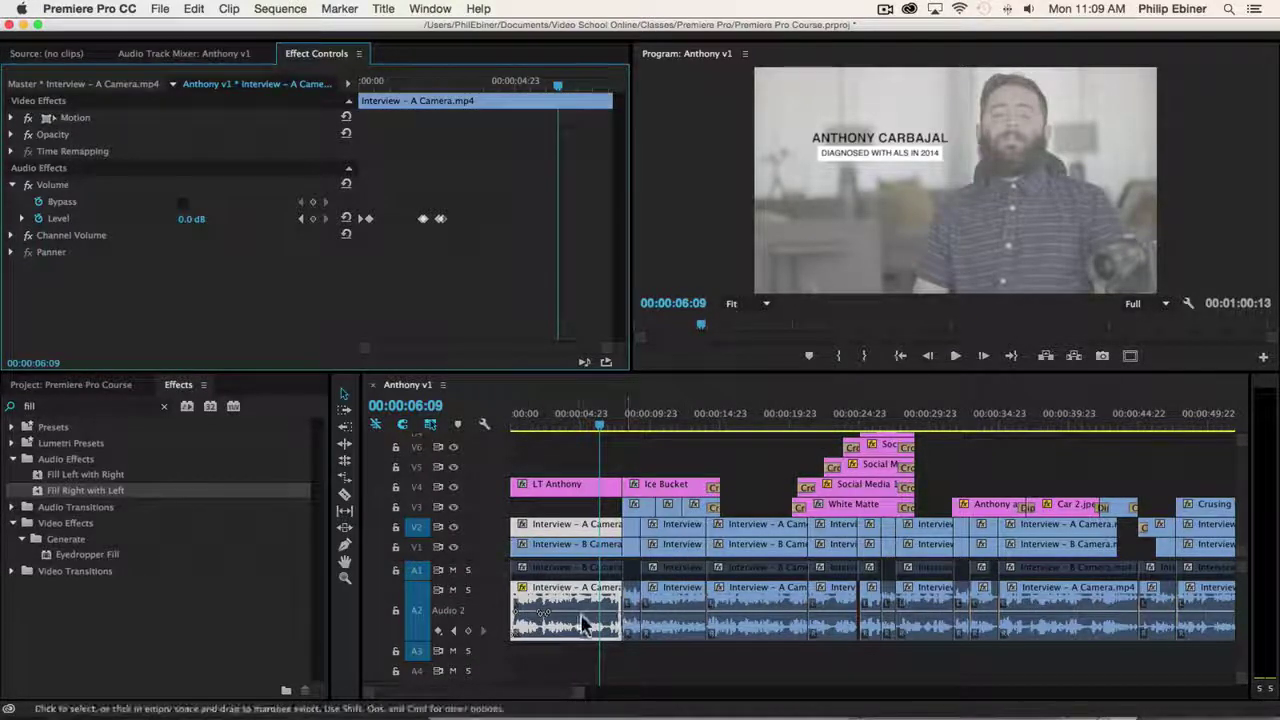
# Step: Resize the A2 track to show its waveform and move the playhead to 00:00:02:17
pyautogui.click(424, 640)
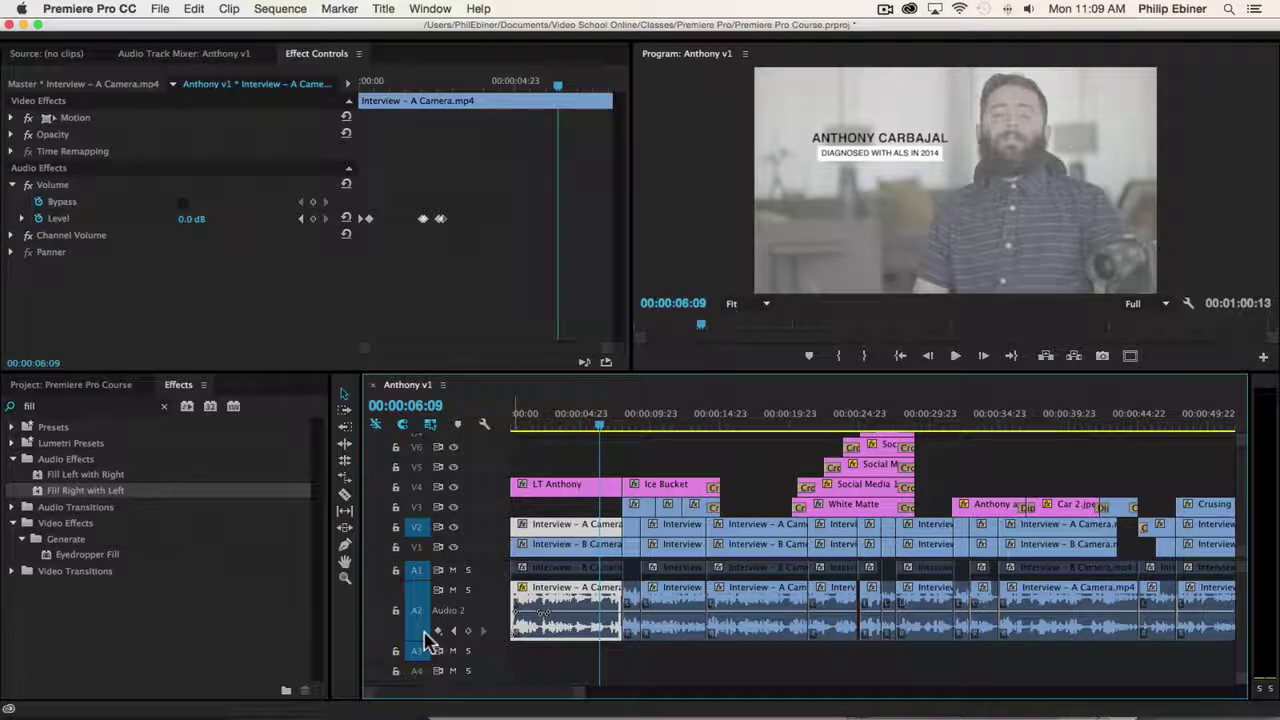
pyautogui.moveTo(424, 640); pyautogui.dragTo(424, 600)
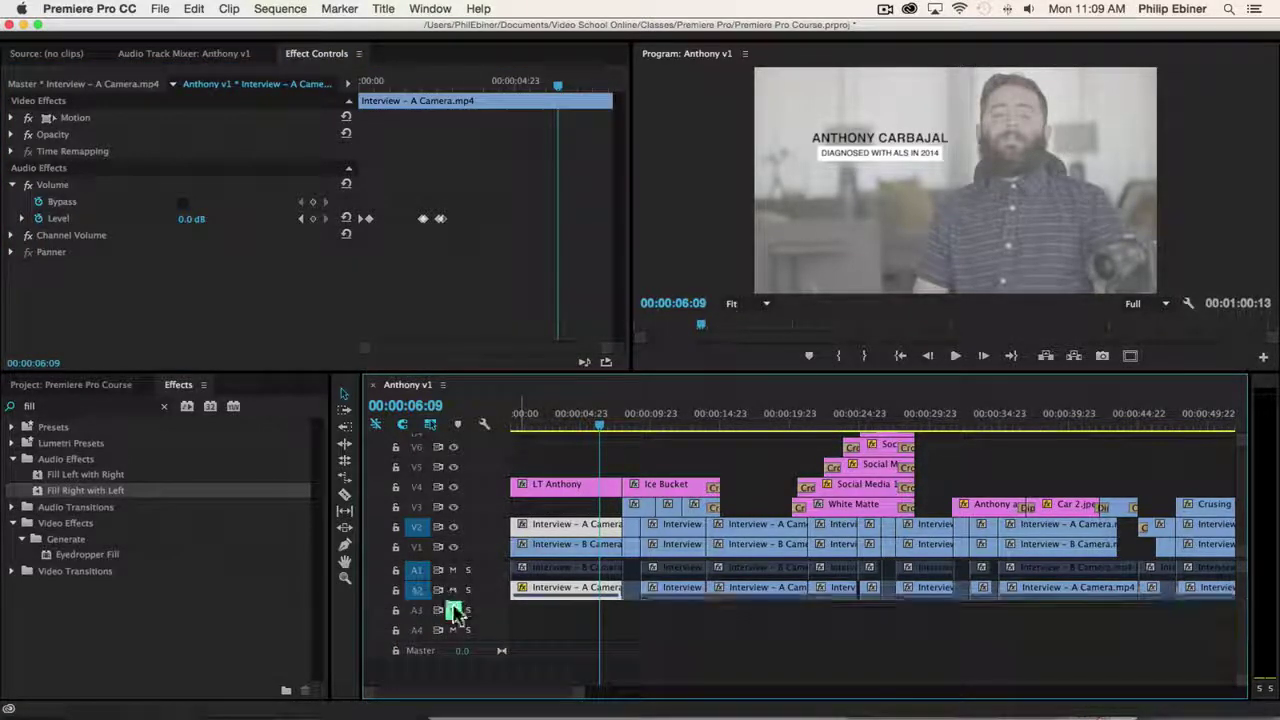
pyautogui.moveTo(449, 622); pyautogui.dragTo(449, 660)
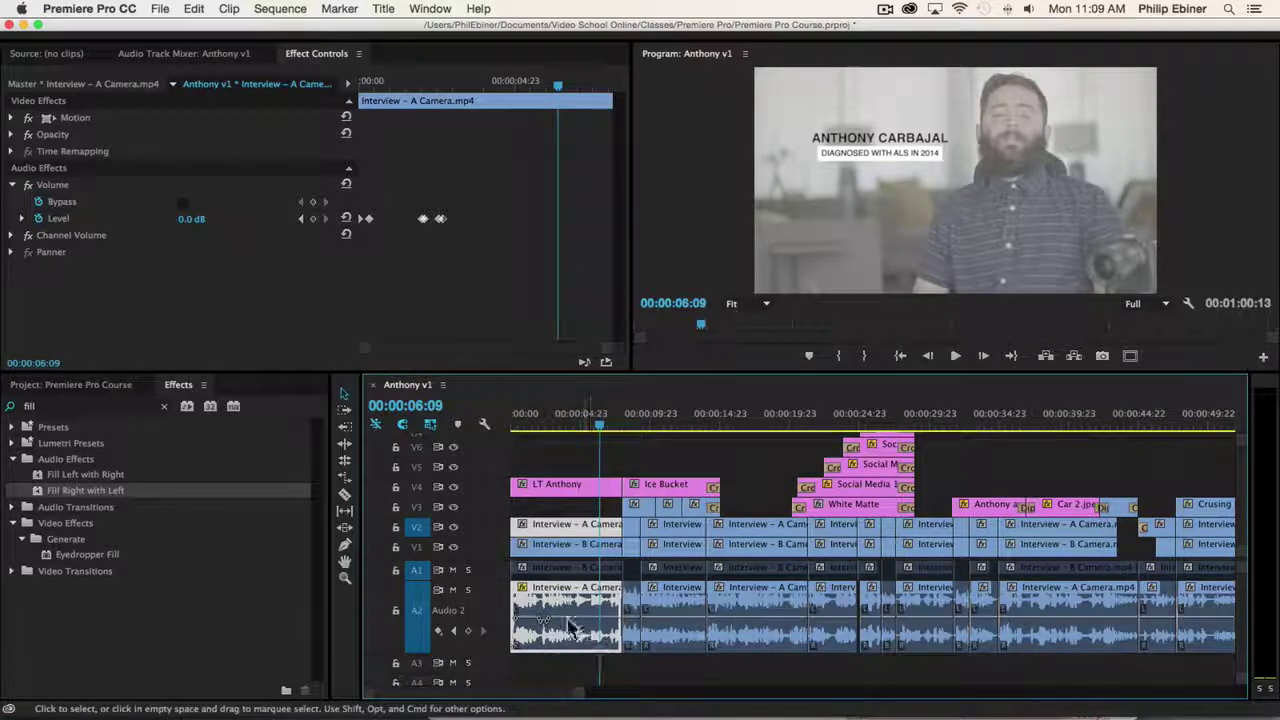
pyautogui.click(560, 430)
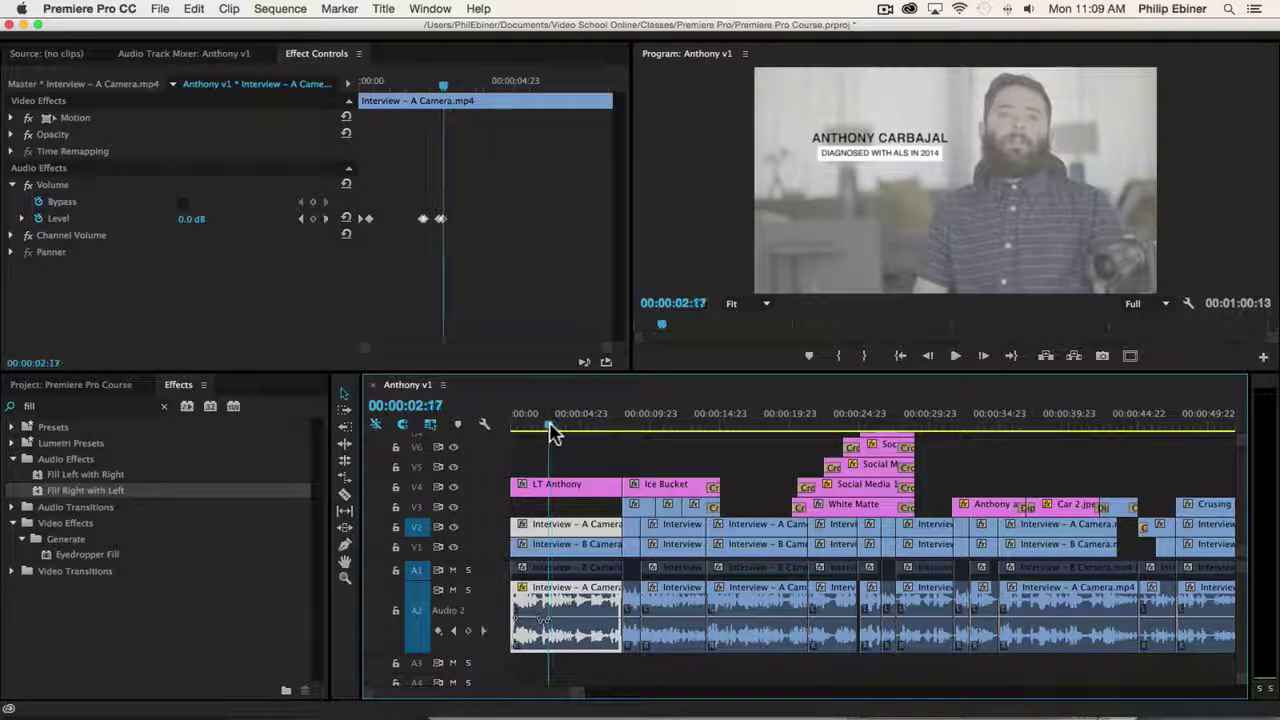
# Step: Preview the volume fade from 00:00:00:00 and nudge the second Level keyframe later
pyautogui.press('=')
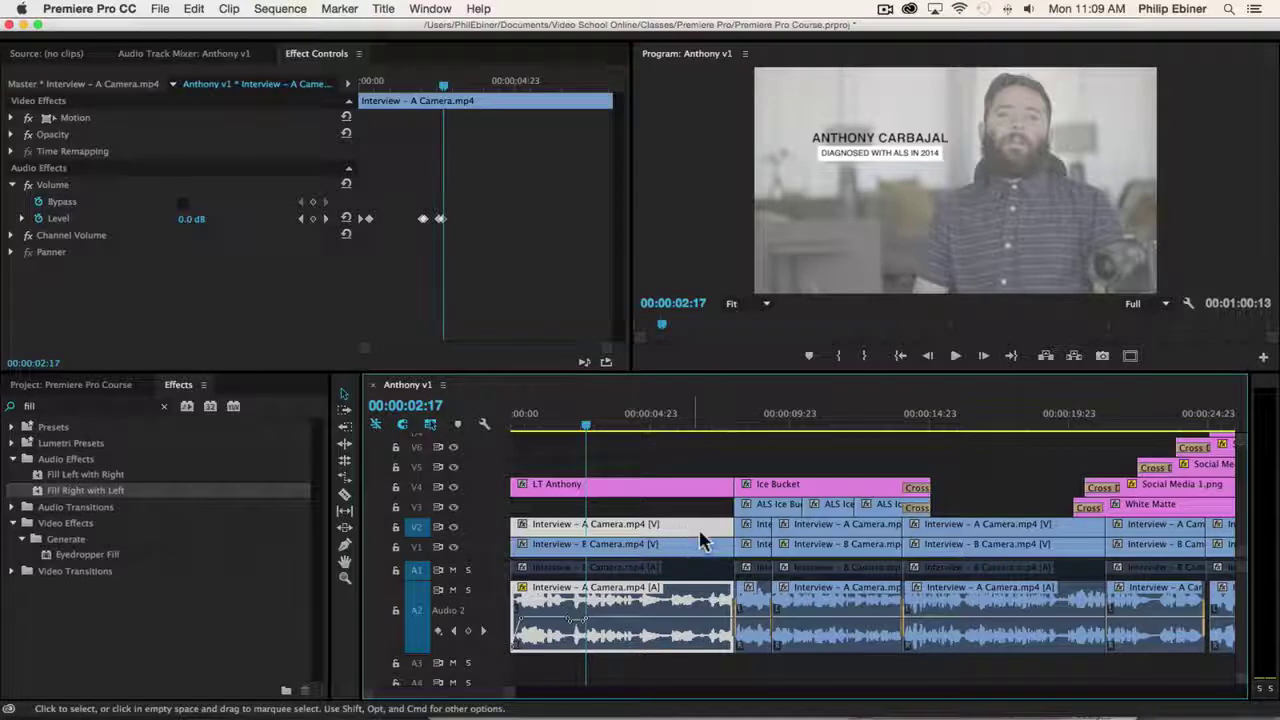
pyautogui.click(436, 222)
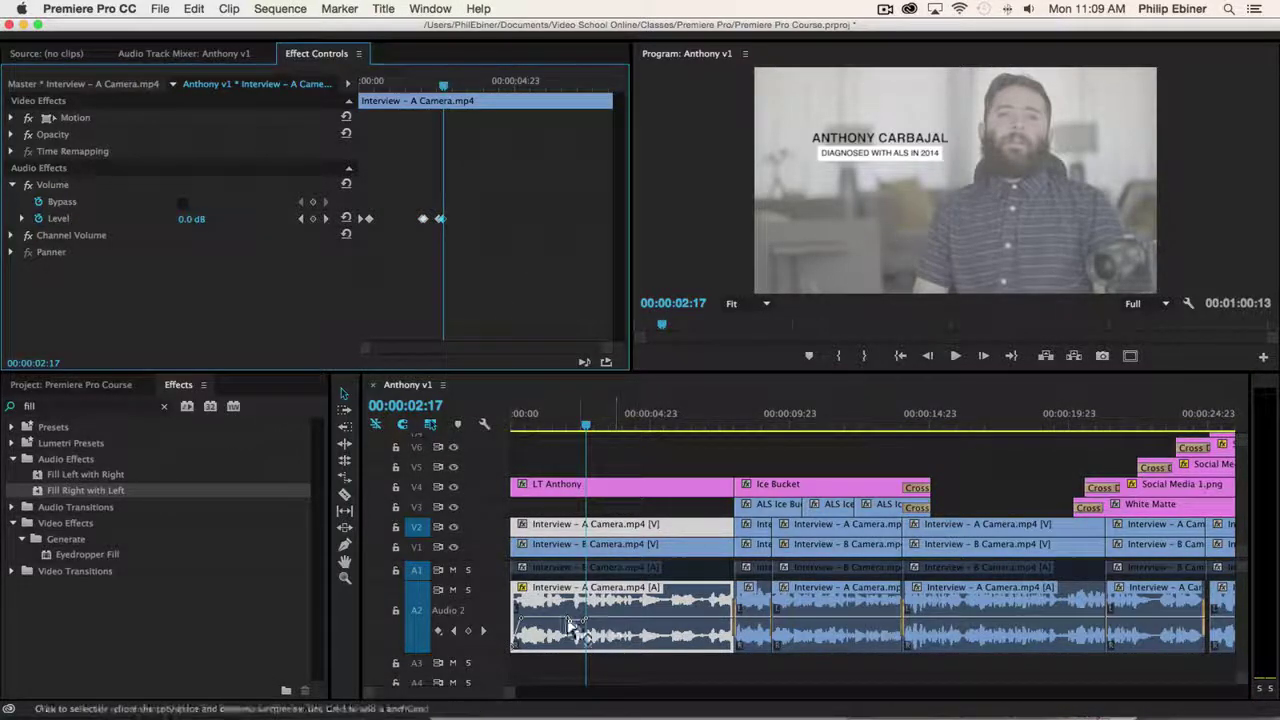
pyautogui.click(393, 84)
pyautogui.moveTo(393, 88); pyautogui.dragTo(309, 151)
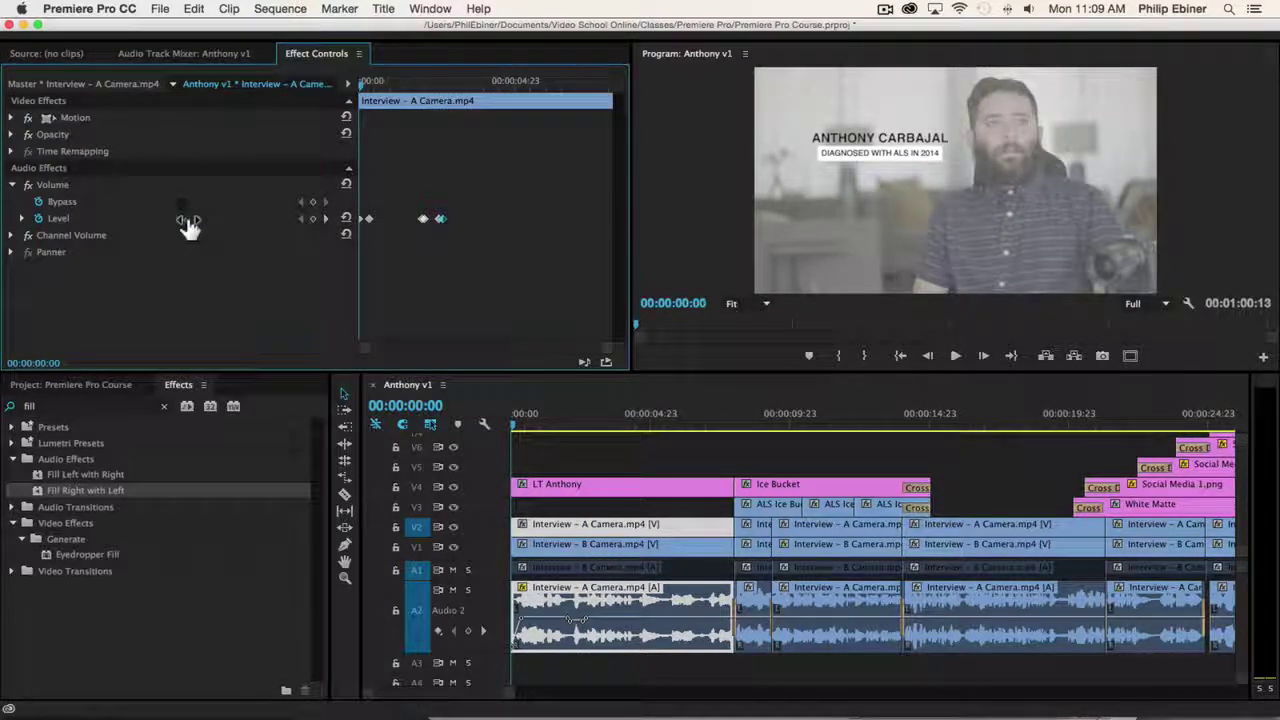
pyautogui.press('space')
pyautogui.press('space')
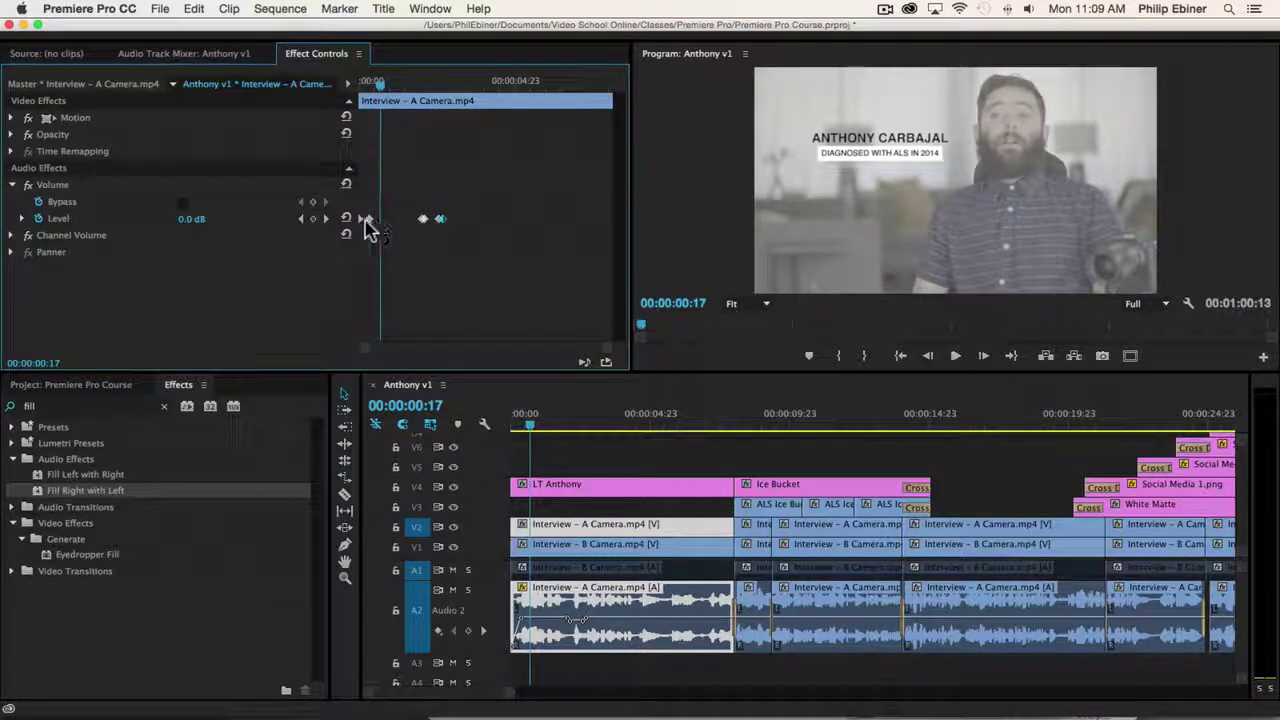
pyautogui.moveTo(383, 88); pyautogui.dragTo(359, 100)
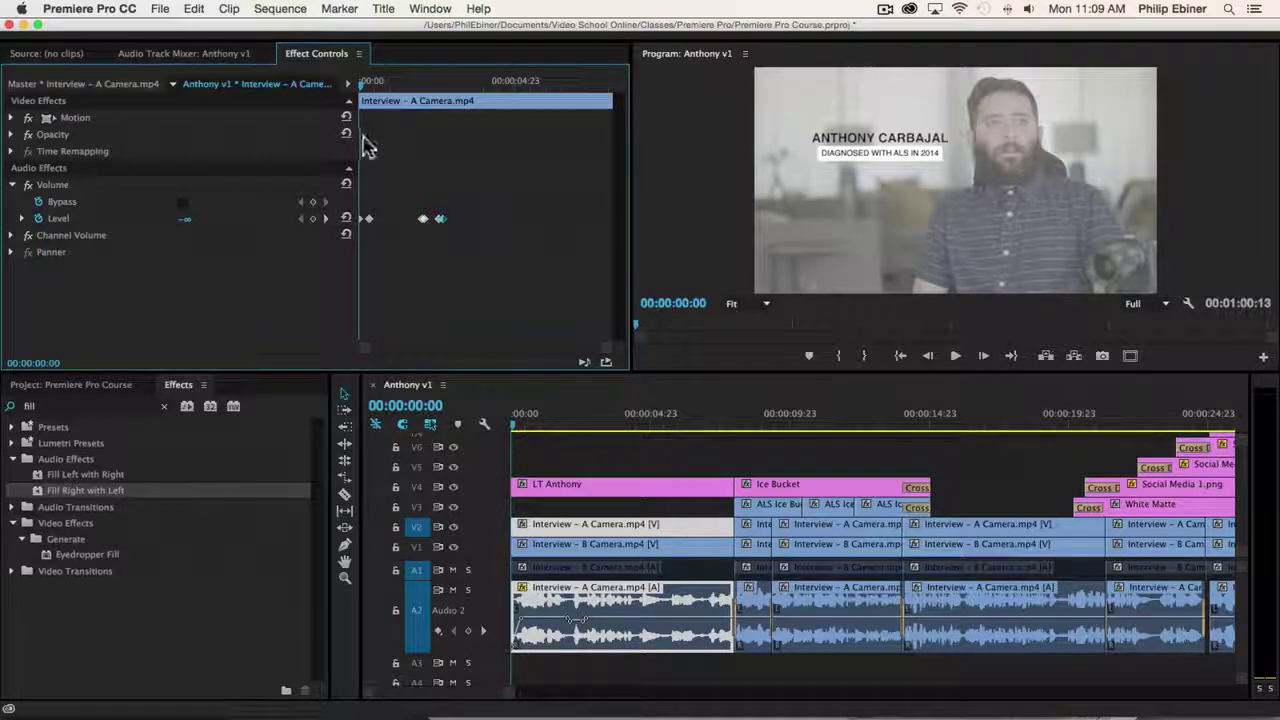
pyautogui.click(411, 84)
pyautogui.click(441, 219)
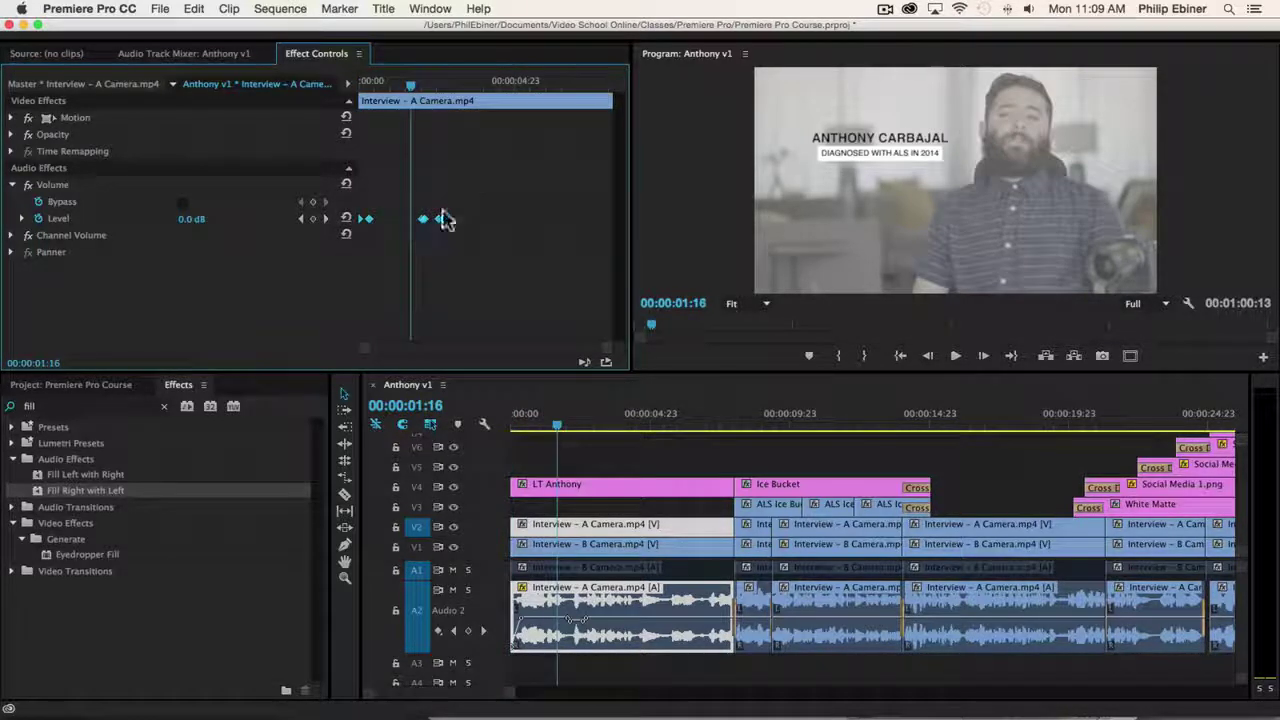
pyautogui.moveTo(441, 228)
pyautogui.mouseDown()
pyautogui.moveTo(423, 229)
pyautogui.moveTo(446, 228)
pyautogui.mouseUp()
# Step: Add a Level keyframe at 00:00:03:18 at -5 dB, then reset it to 0.0 dB
pyautogui.click(476, 84)
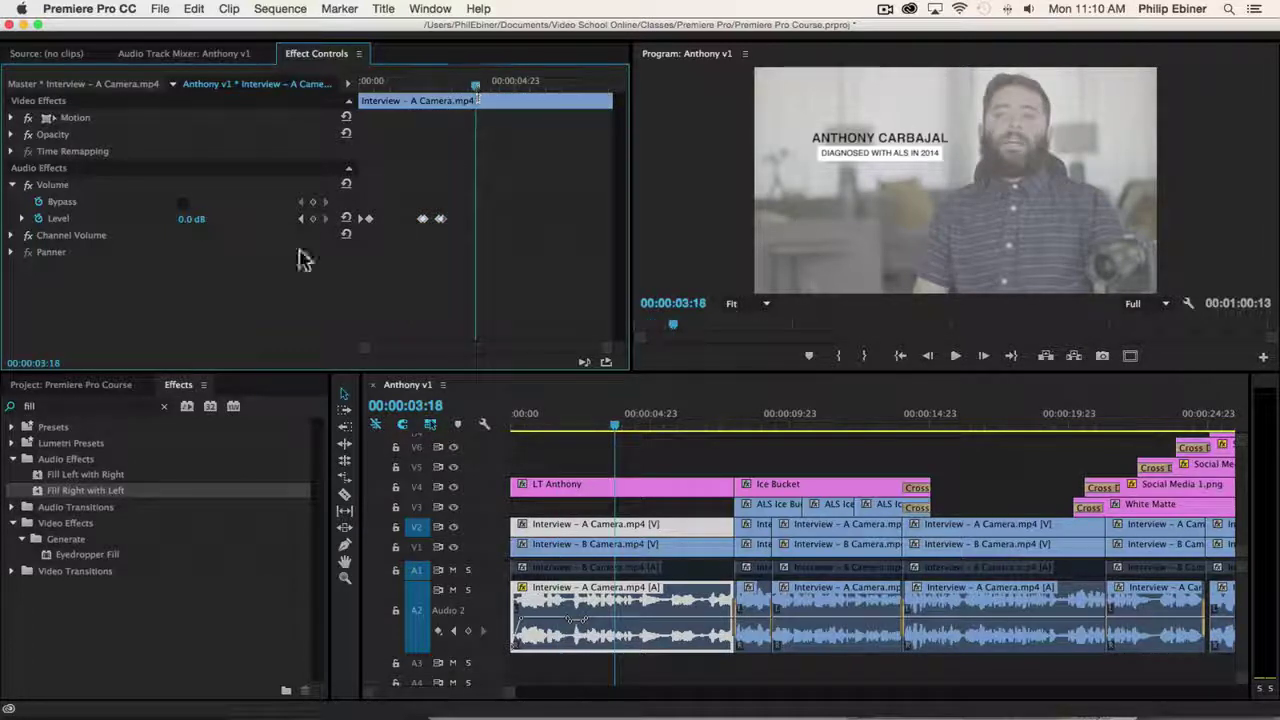
pyautogui.click(186, 218)
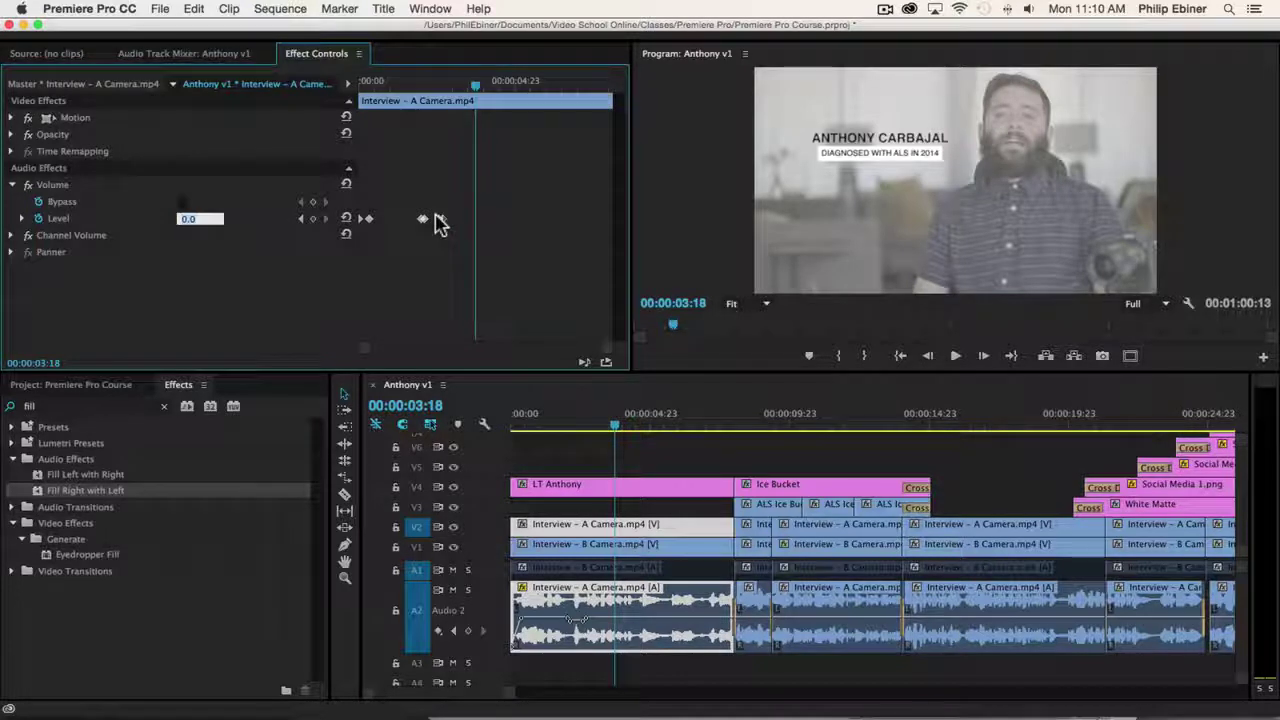
pyautogui.write('-5')
pyautogui.press('Return')
pyautogui.click(310, 219)
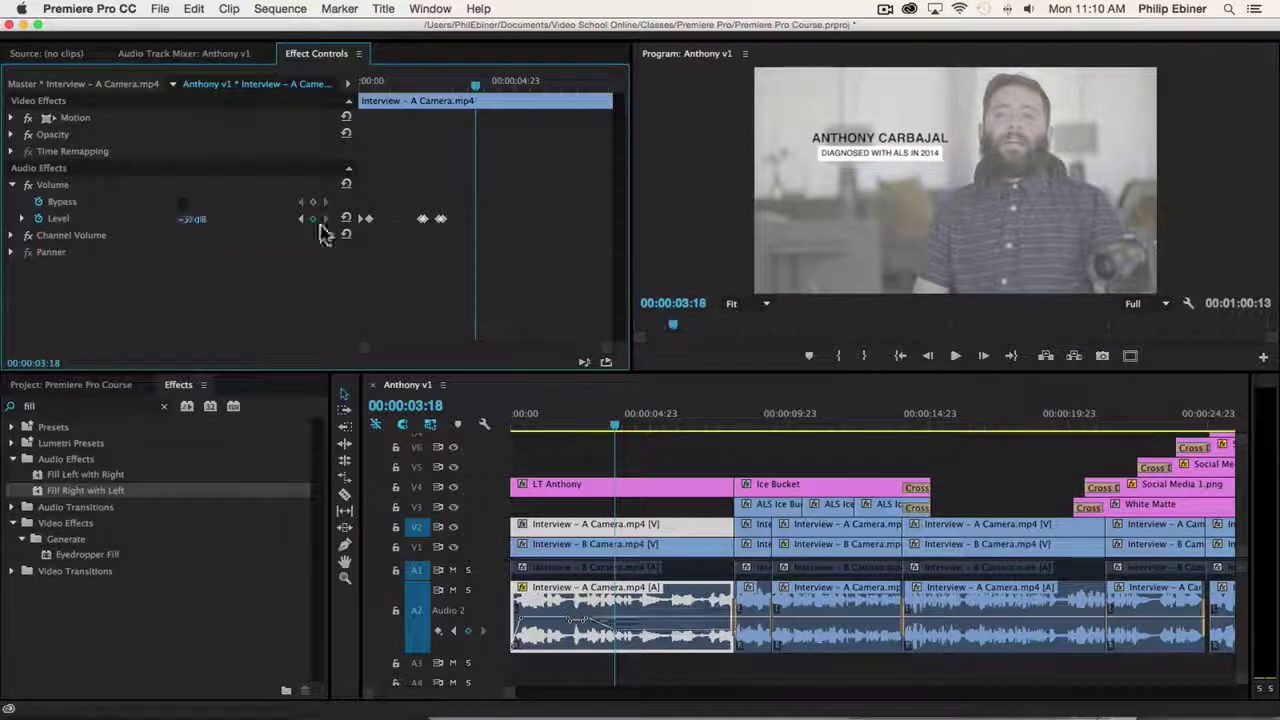